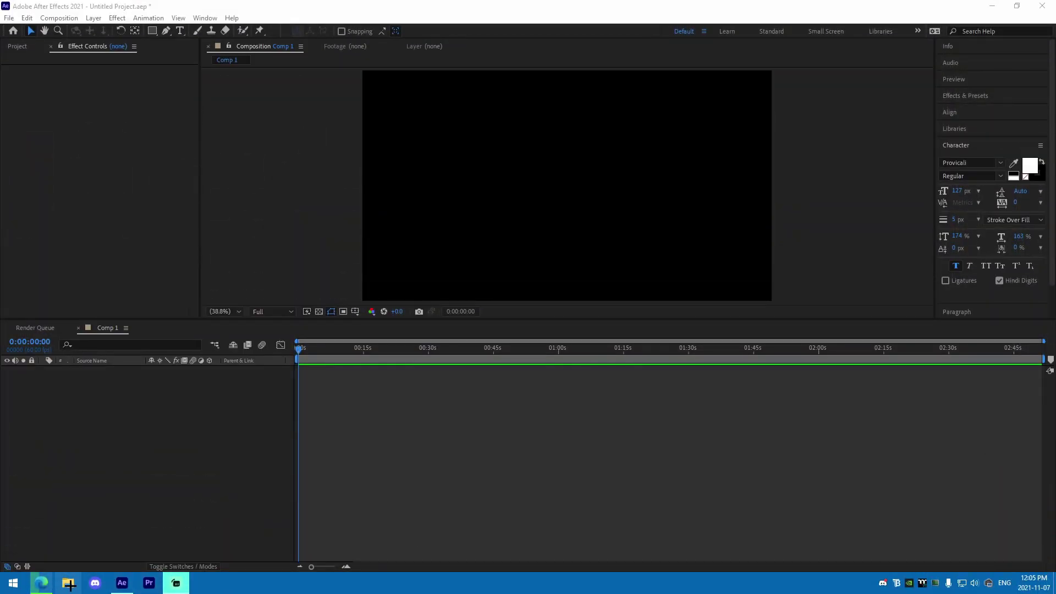
Step: Import IntroTransitions.mp4 from the pinned YT Vids folder in File Explorer into the Comp 1 timeline
scroll(359, 341, "down", 6)
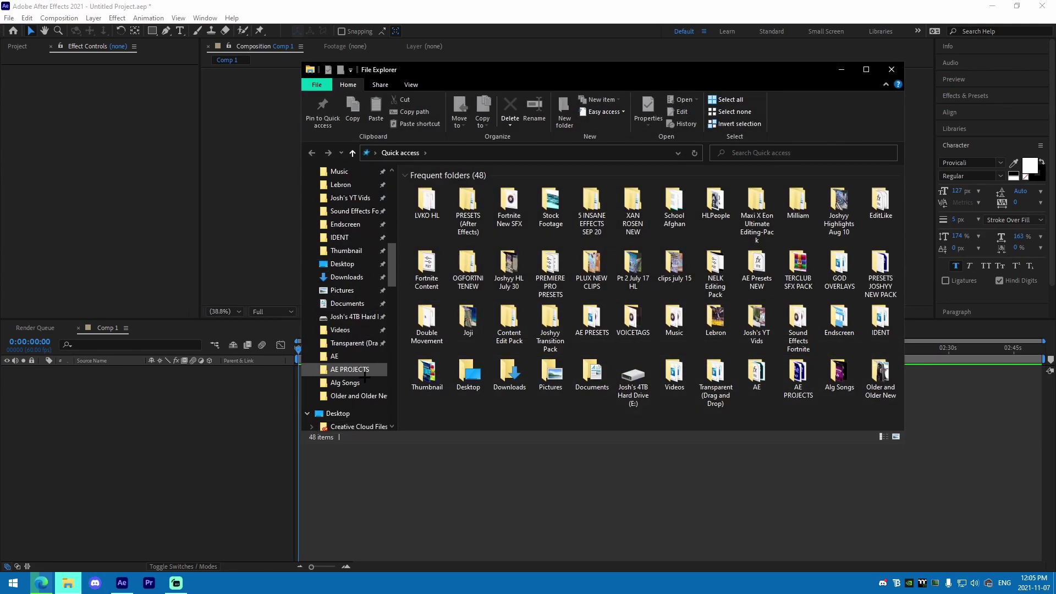
left_click(345, 185)
left_click(352, 198)
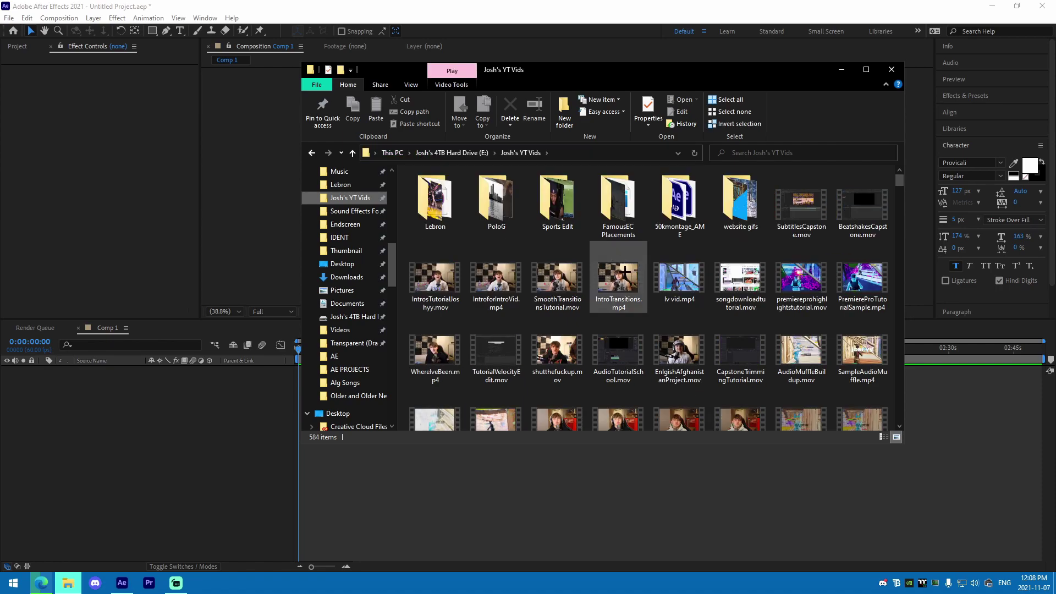
left_click_drag(617, 292, 363, 427)
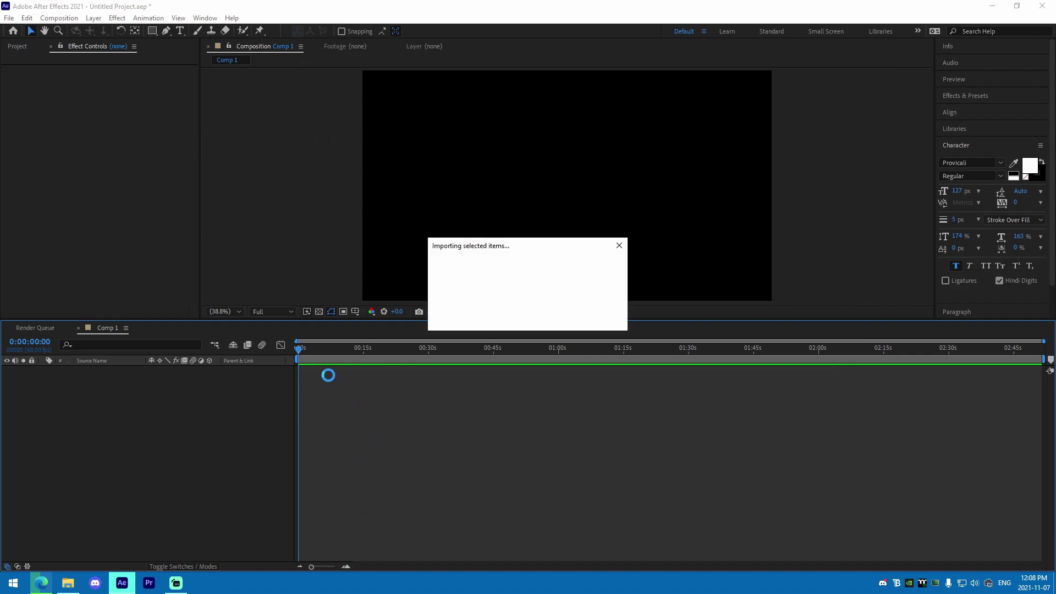
left_click(346, 391)
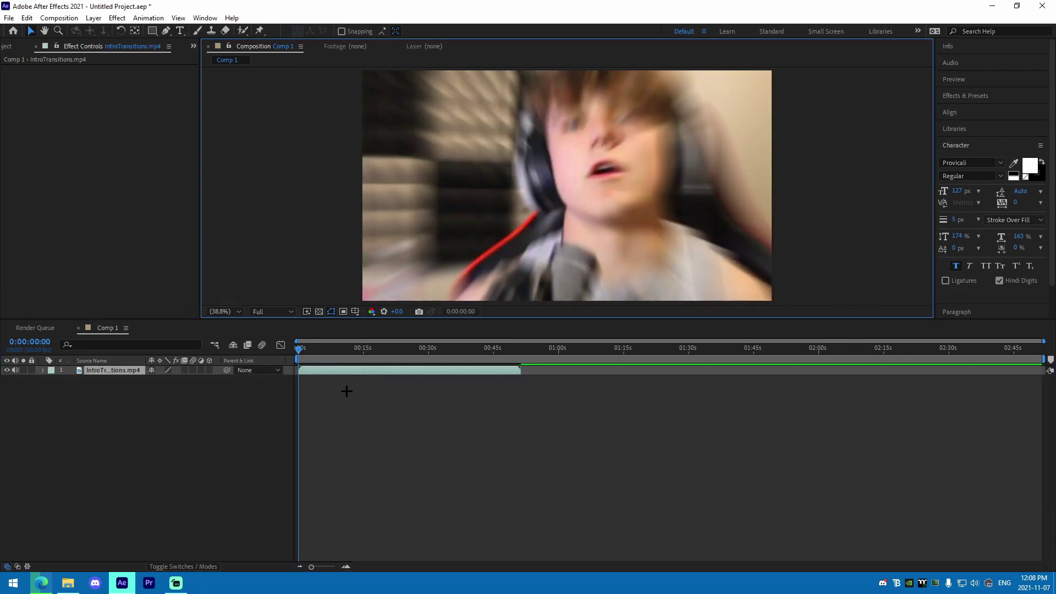
Step: Preview the imported clip and set the composition's preview resolution to Quarter
key("space")
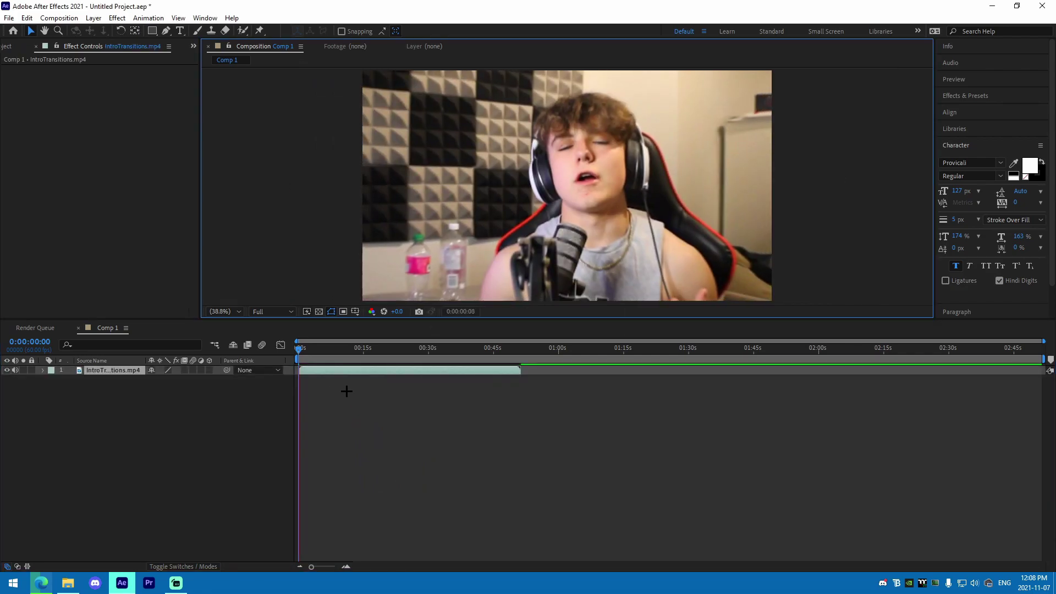
left_click(261, 312)
left_click(272, 374)
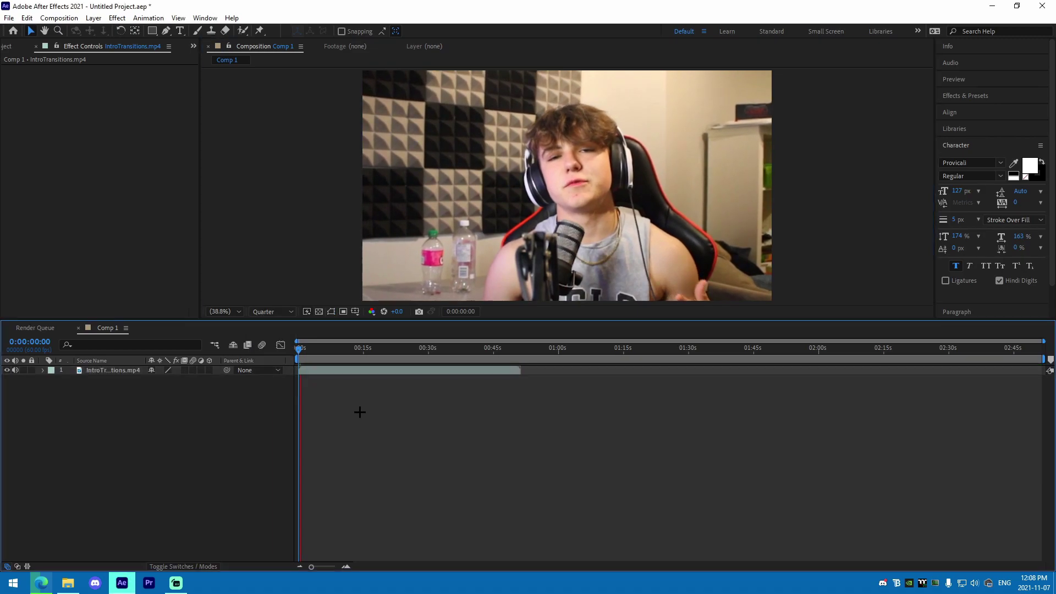
Step: Play back the opening seconds of the IntroTransitions.mp4 layer from near its start
left_click(320, 369)
left_click(346, 566)
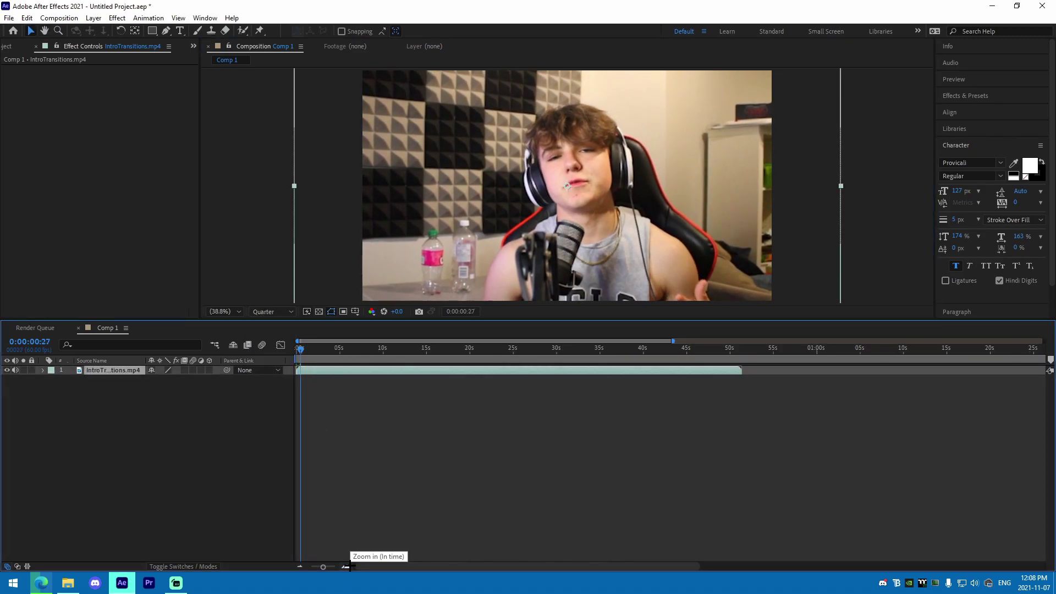
left_click_drag(301, 358, 300, 353)
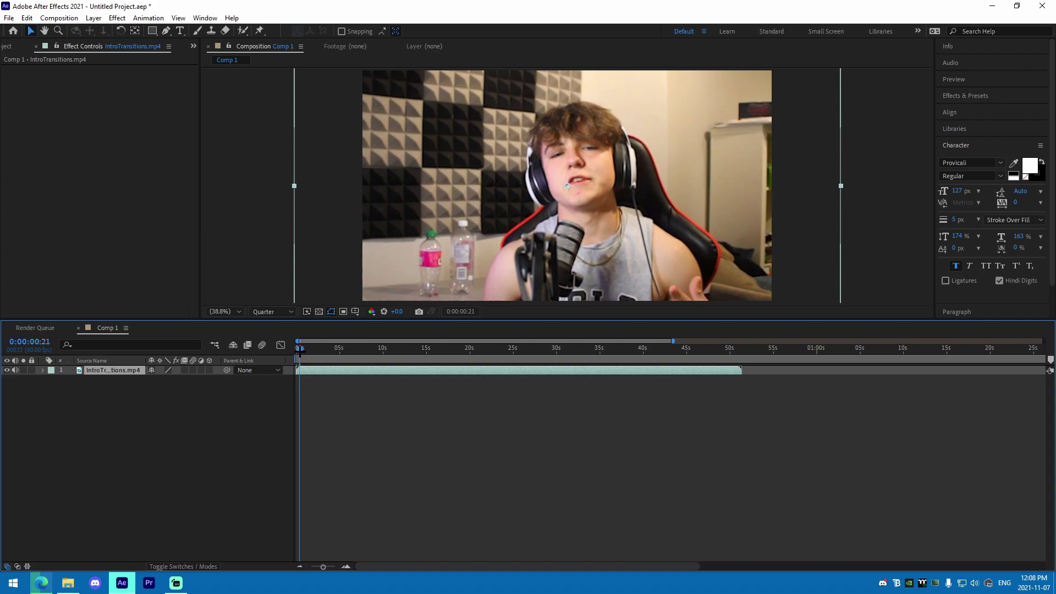
key("space")
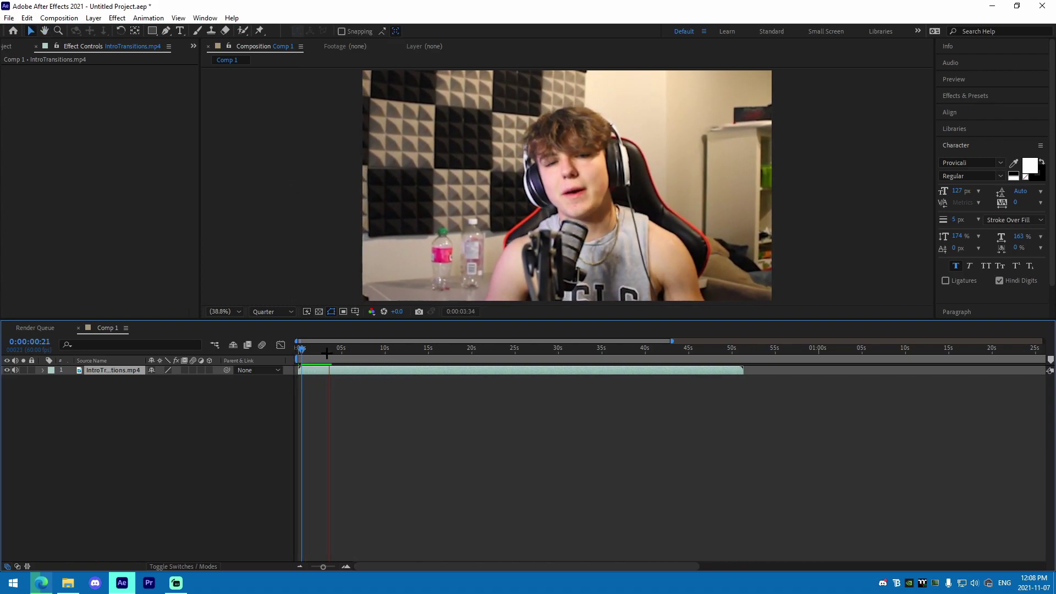
left_click(312, 350)
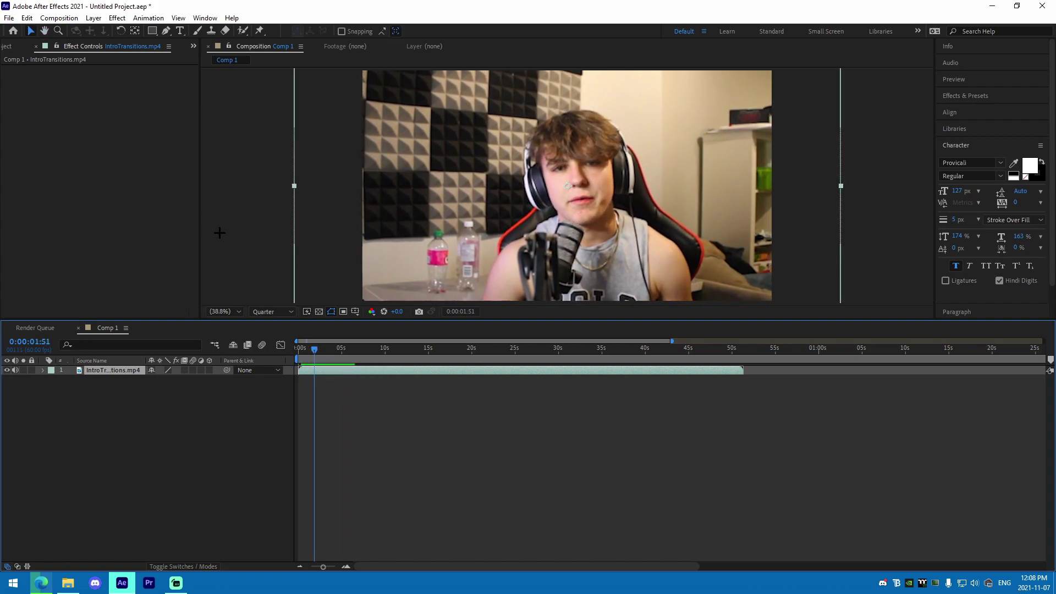
Step: Scale the IntroTransitions.mp4 layer to fit the composition frame
left_click(427, 388)
left_click(342, 369)
key("space")
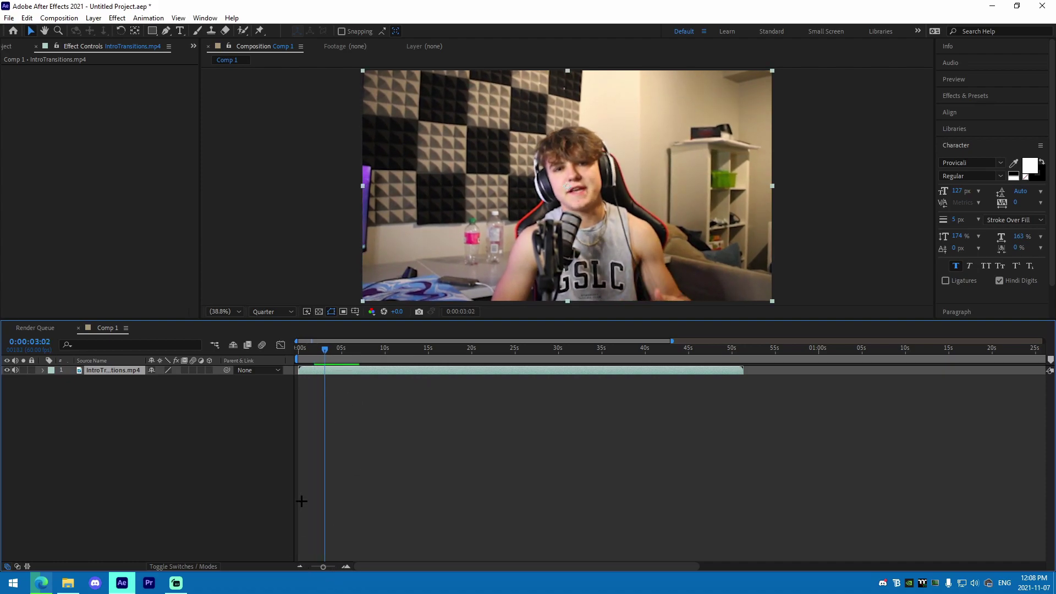
Step: Preview the resized clip, return to the start of the composition and reveal the clip's audio waveform
key("Home")
key("space")
left_click(345, 567)
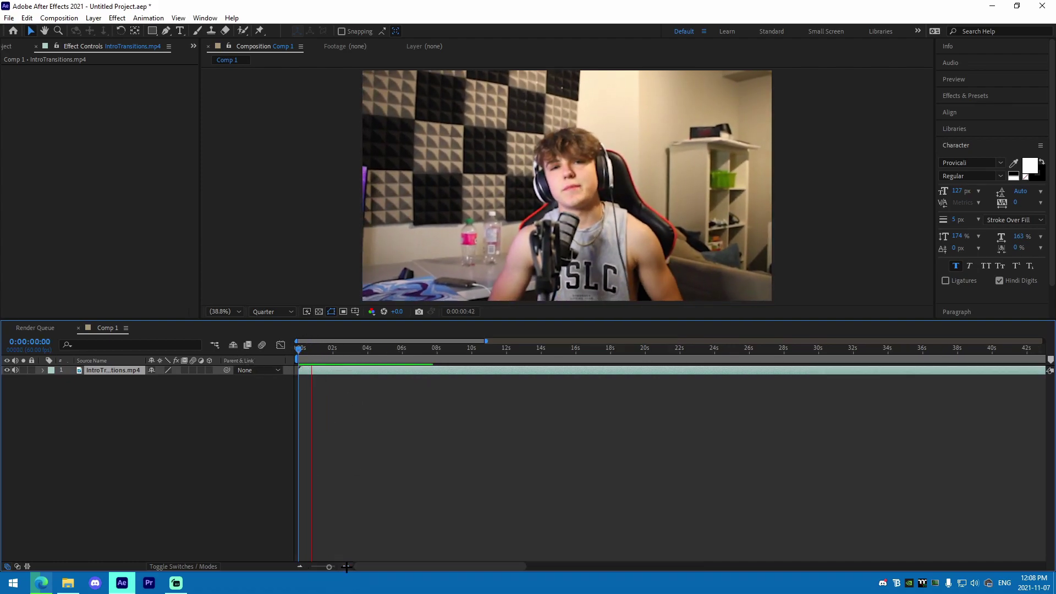
left_click_drag(311, 354, 274, 351)
left_click(344, 566)
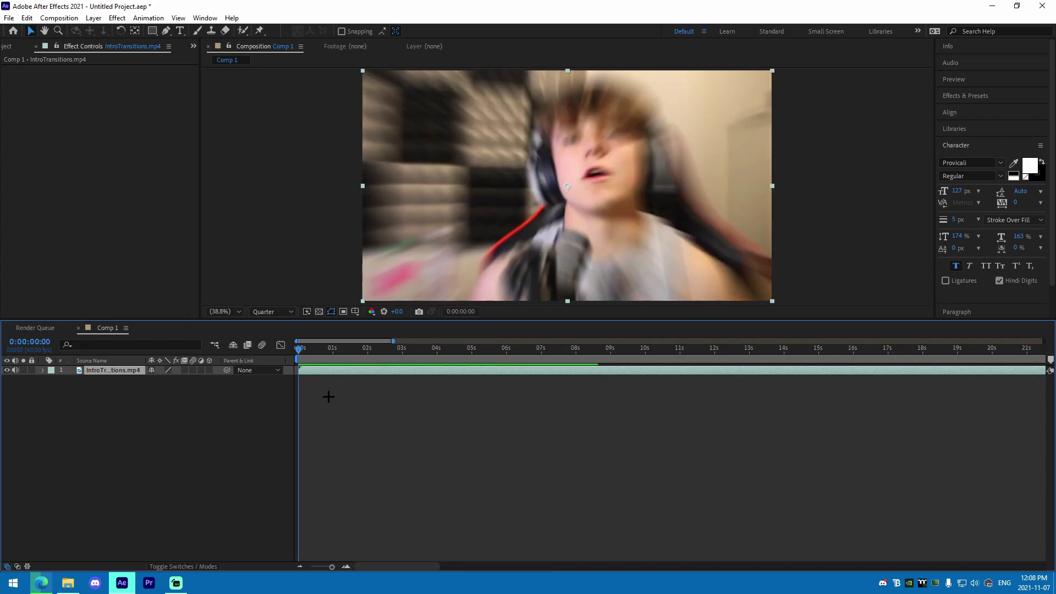
key("l")
key("l")
Step: Add five layer markers to the clip where the first words are spoken, starting at 0:00:00:05 and 0:00:00:12
key("space")
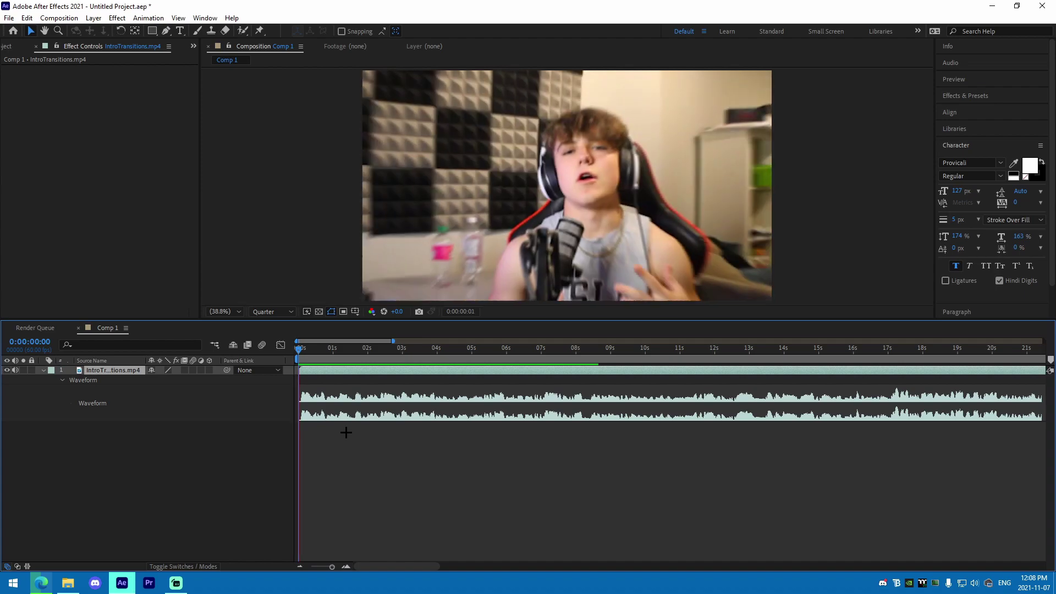
left_click_drag(309, 352, 301, 359)
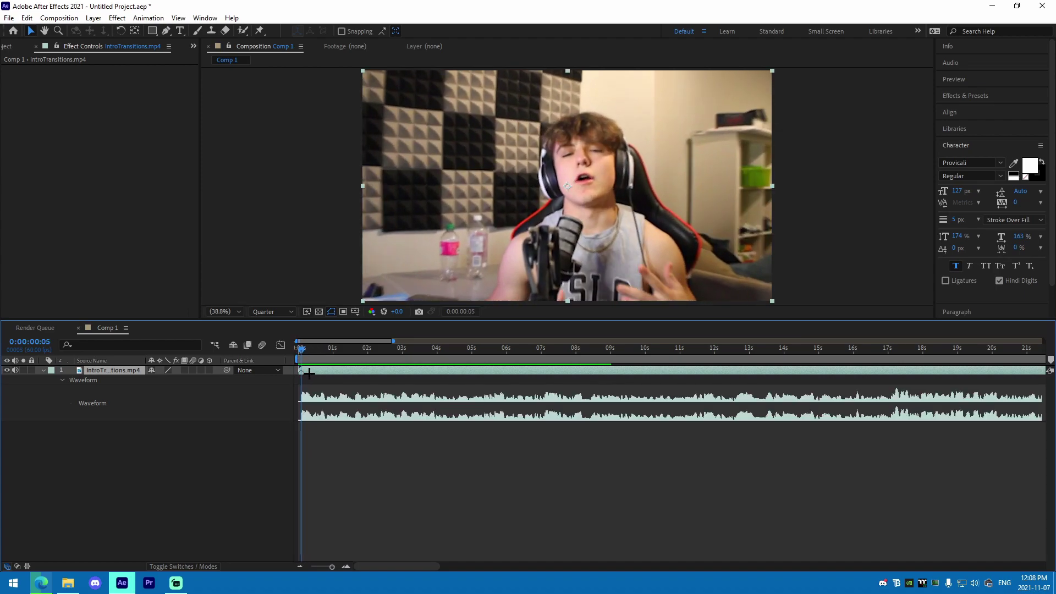
left_click(307, 361)
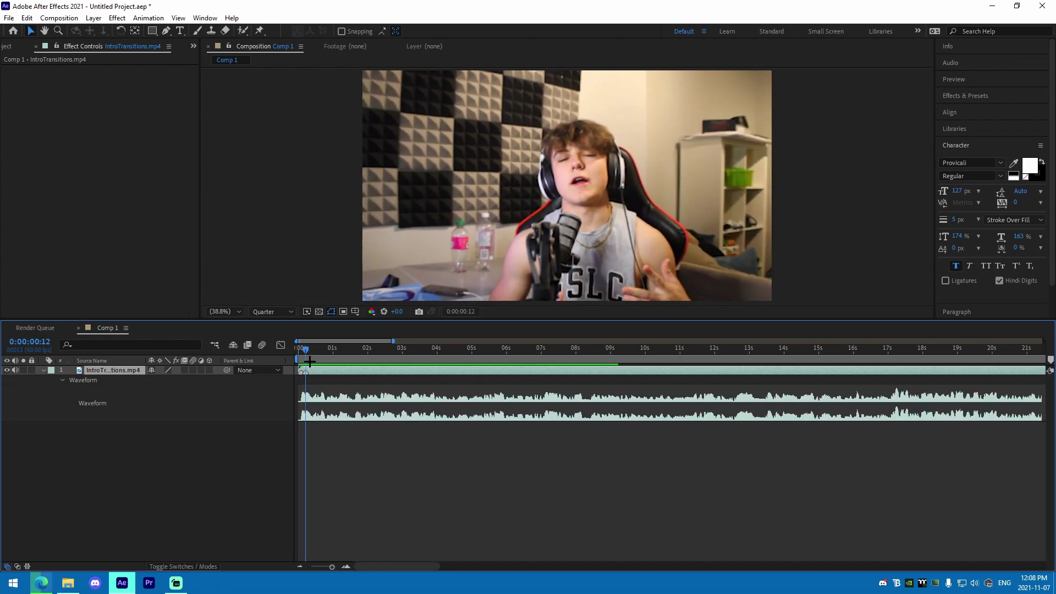
key("space")
left_click_drag(319, 355, 357, 361)
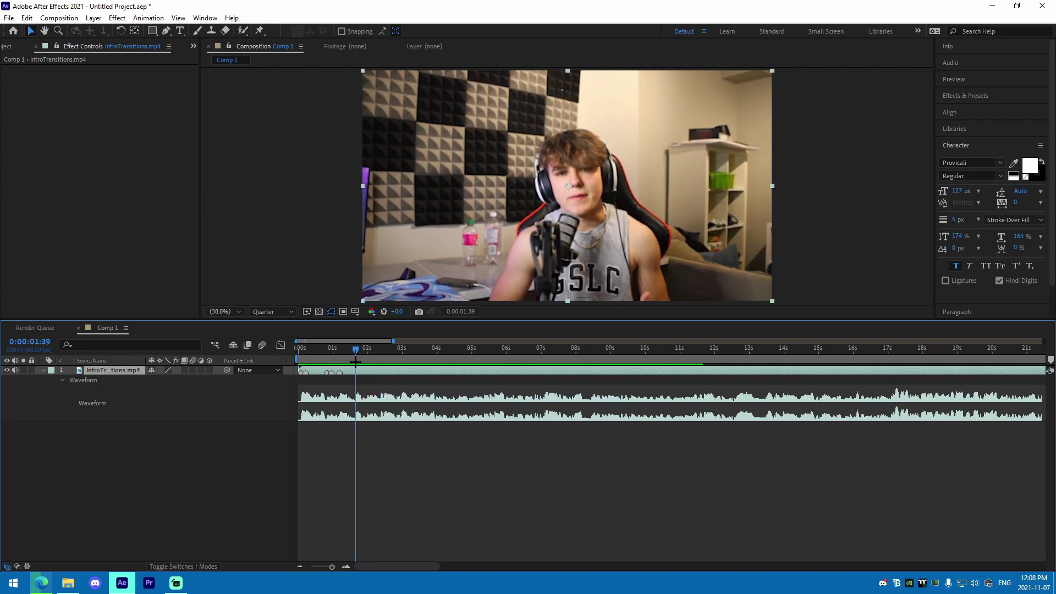
Step: Add four more layer markers to the clip for the following words, between 0:00:01:39 and 0:00:02:23
key("space")
left_click_drag(370, 353, 367, 360)
key("space")
key("space")
left_click(381, 349)
left_click(380, 493)
left_click(347, 568)
left_click_drag(360, 473, 734, 477)
Step: Create a text layer on the composition frame and set its font to Mont Heavy DEMO
key("ctrl+t")
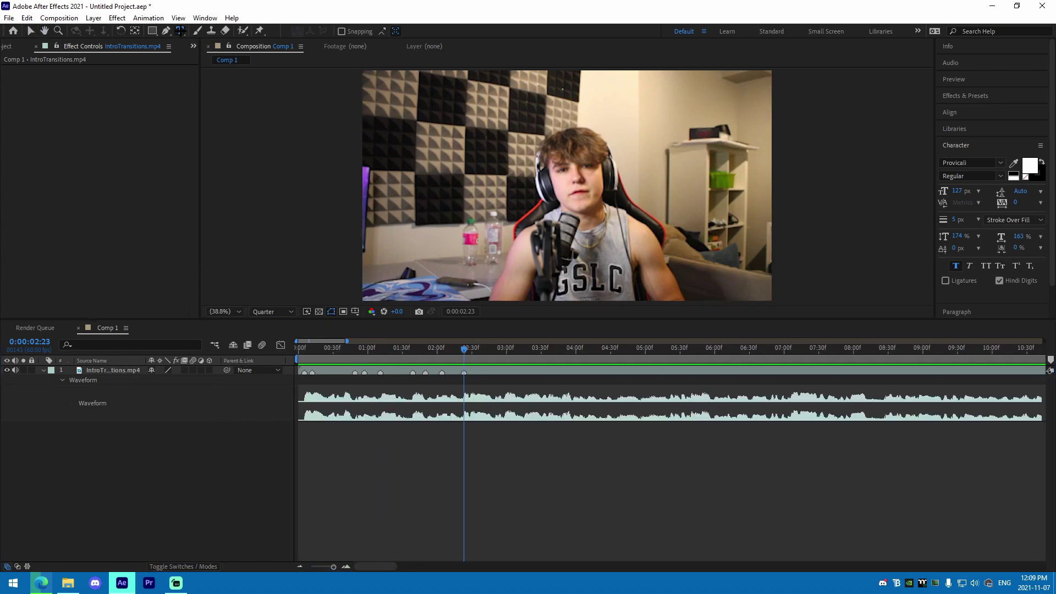
left_click(510, 218)
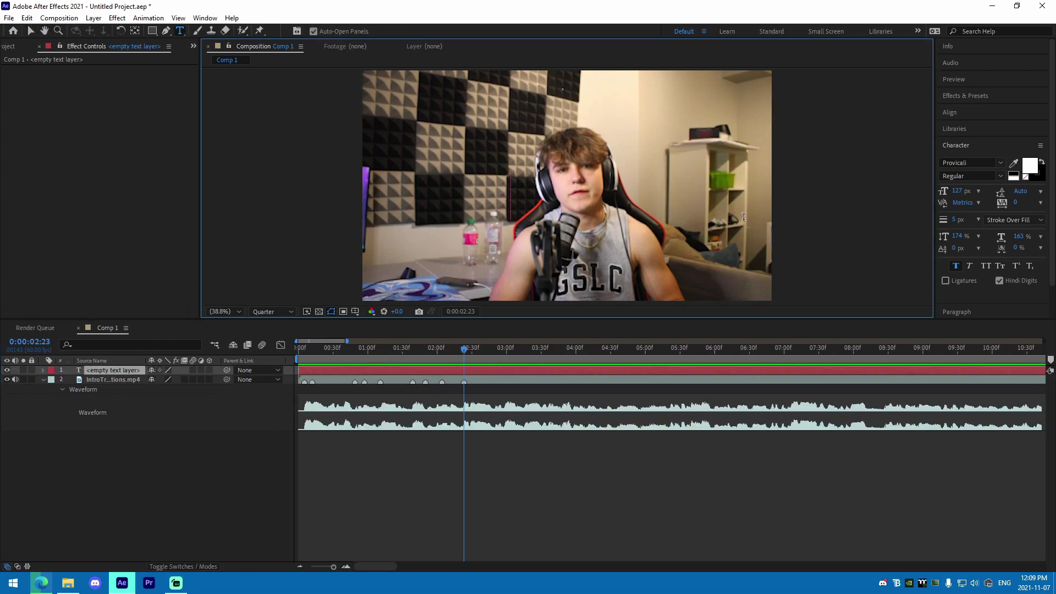
left_click(984, 164)
scroll(914, 320, "down", 3)
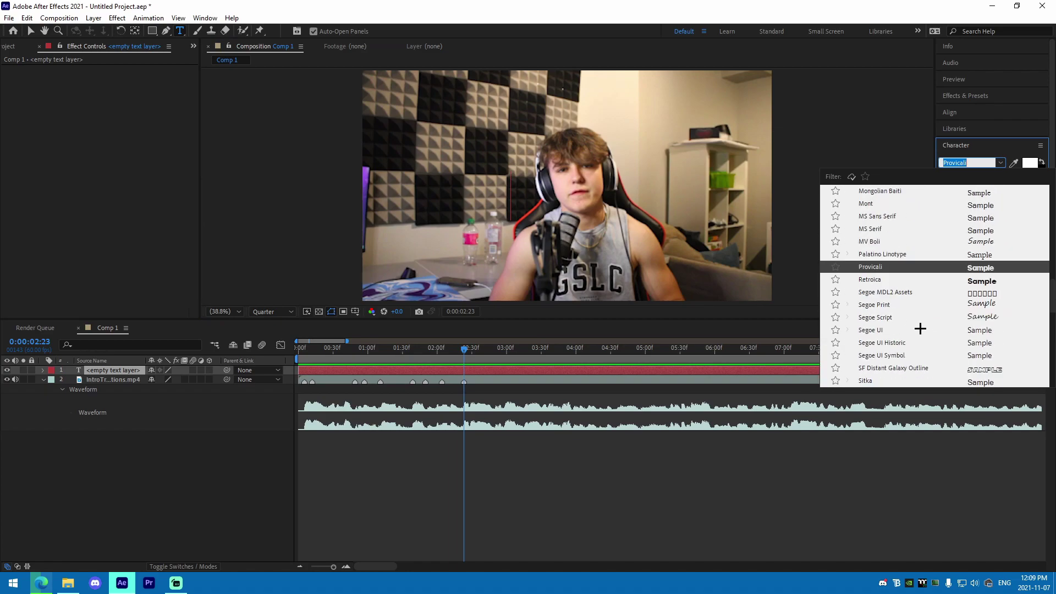
left_click(874, 355)
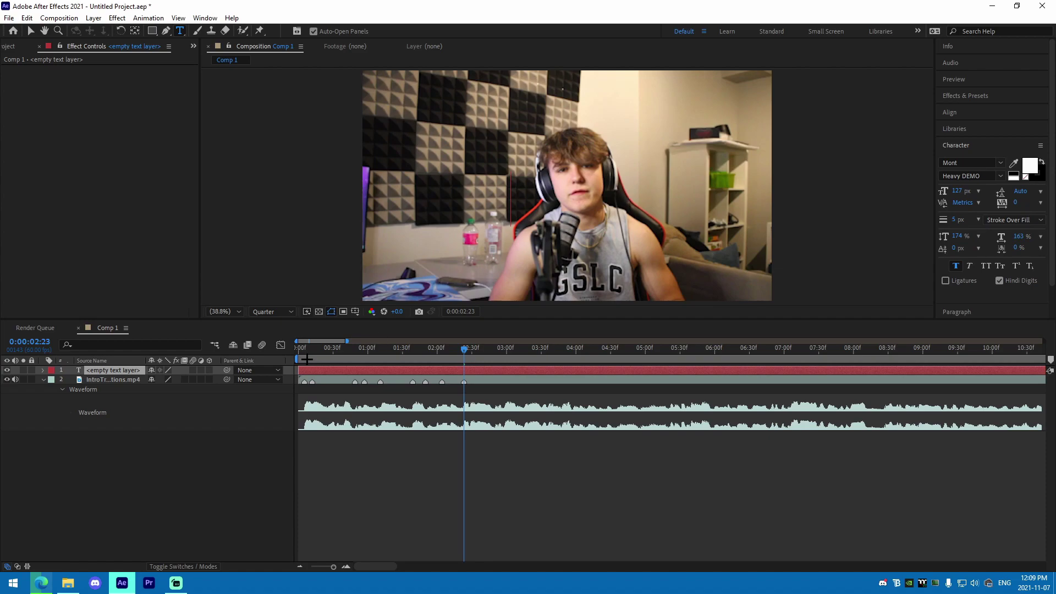
Step: Enter ALRIGHT as the text of the new text layer
type("ALRIGFHT")
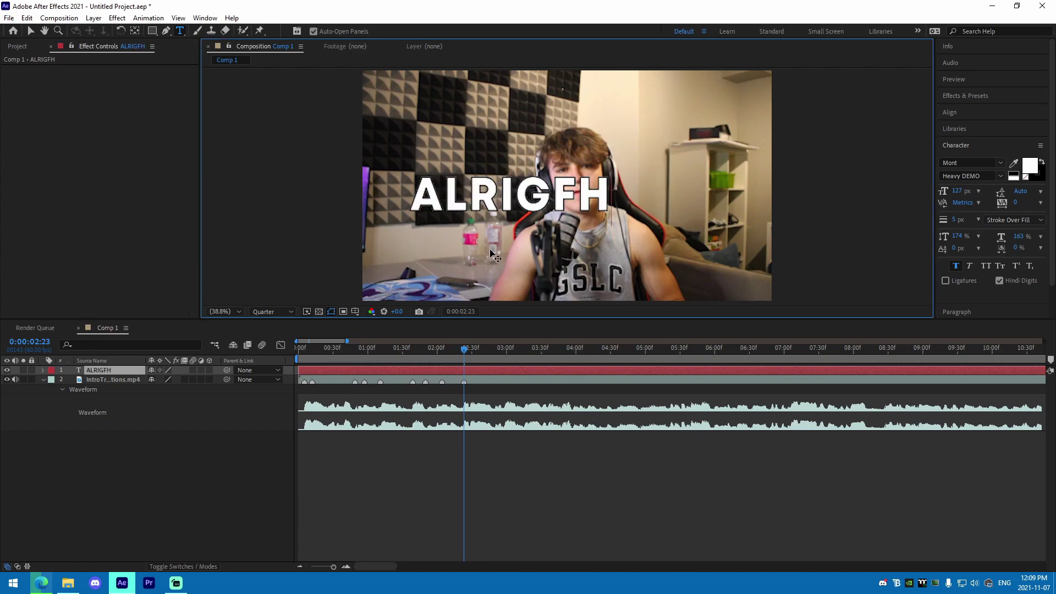
key("BackSpace")
key("BackSpace")
key("BackSpace")
type("HT")
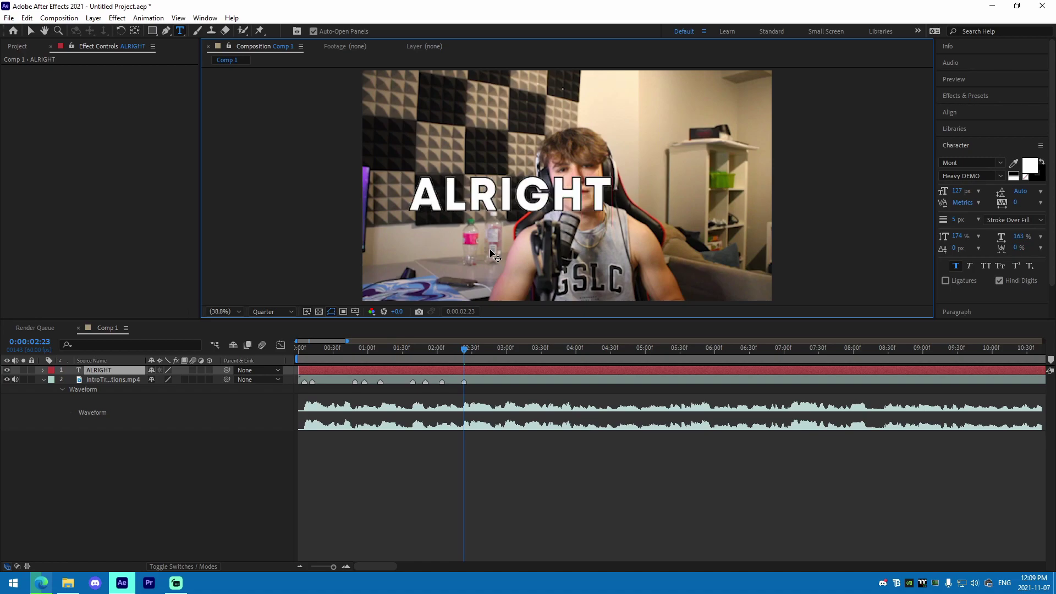
Step: Give the ALRIGHT text a magenta stroke with a width of 5 px
left_click(956, 221)
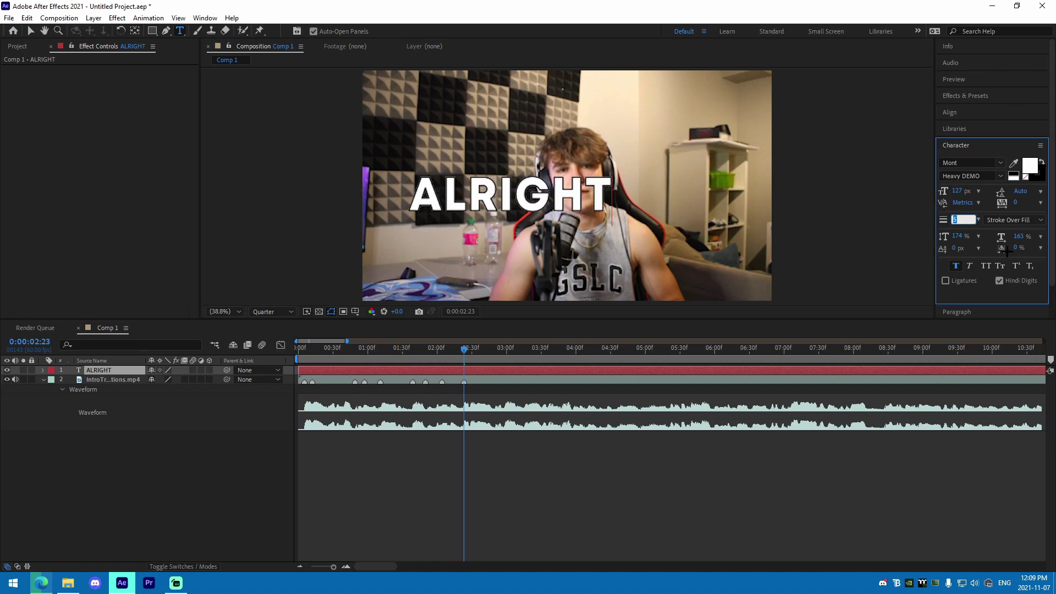
key("Return")
left_click(956, 221)
type("5")
key("Return")
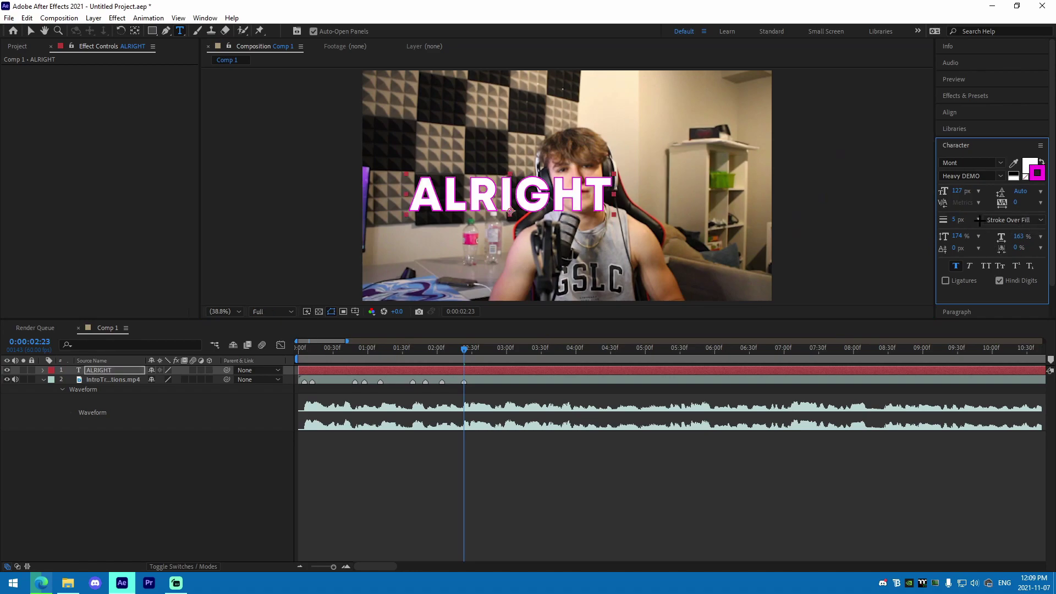
Step: Try a stroke width of 9 px on the ALRIGHT text
type("9")
key("Return")
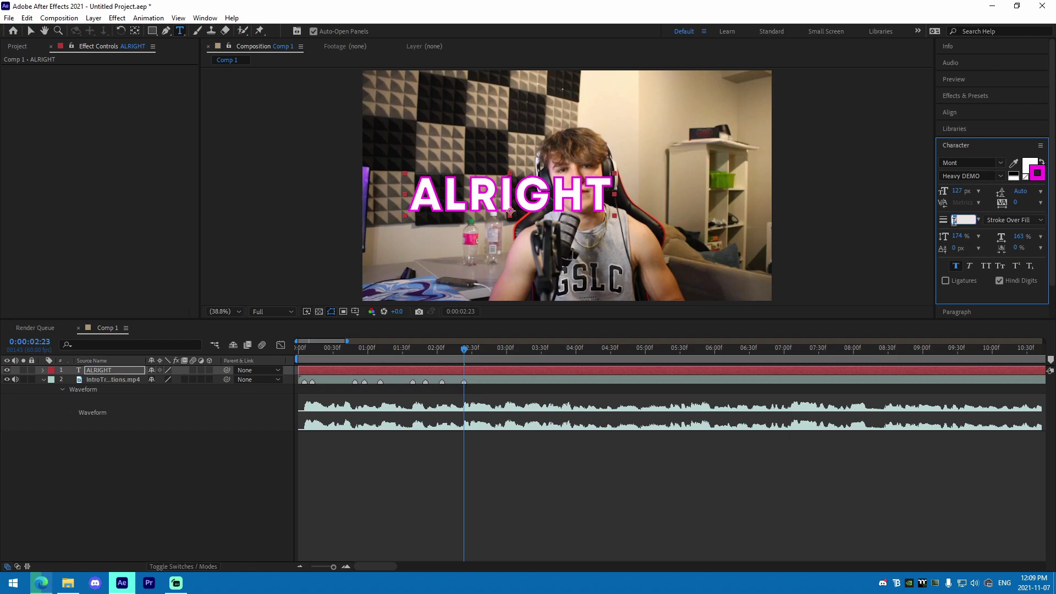
key("Return")
left_click(502, 493)
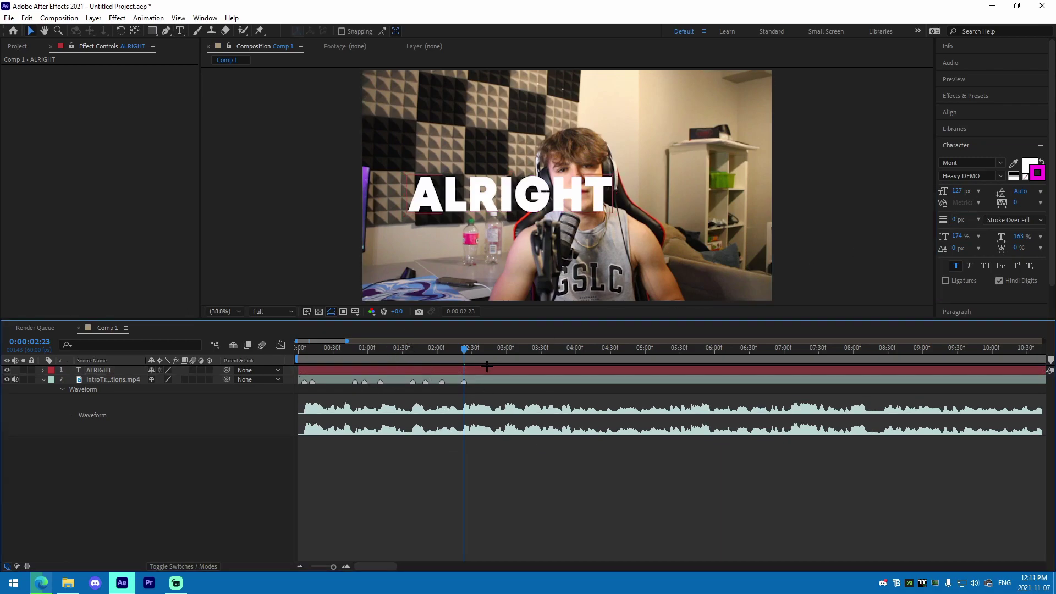
Step: Set the ALRIGHT text's stroke width to 5 px and view the stroke and fill order options
left_click(484, 369)
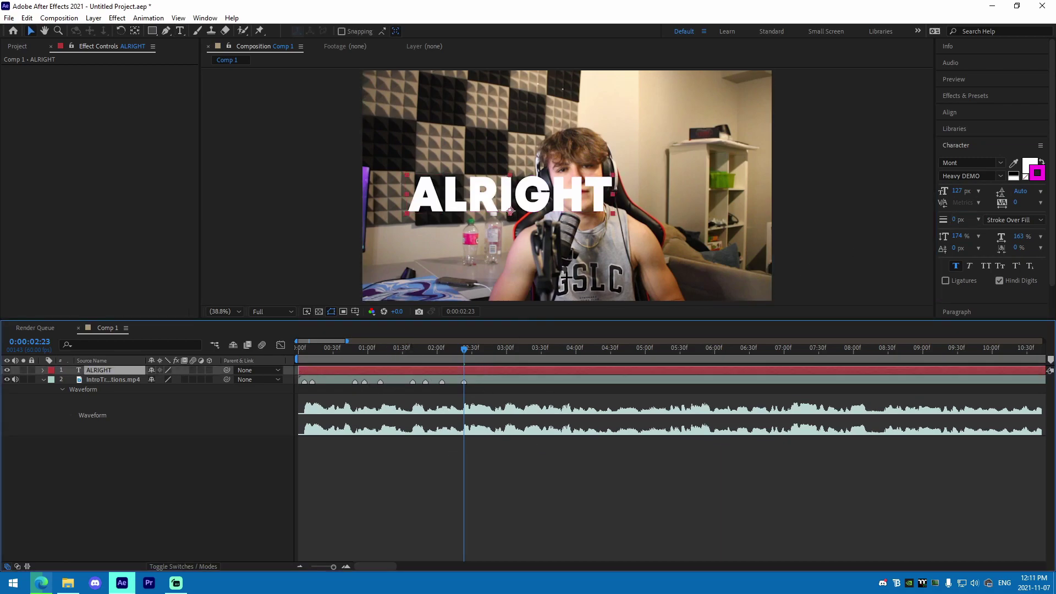
left_click(957, 221)
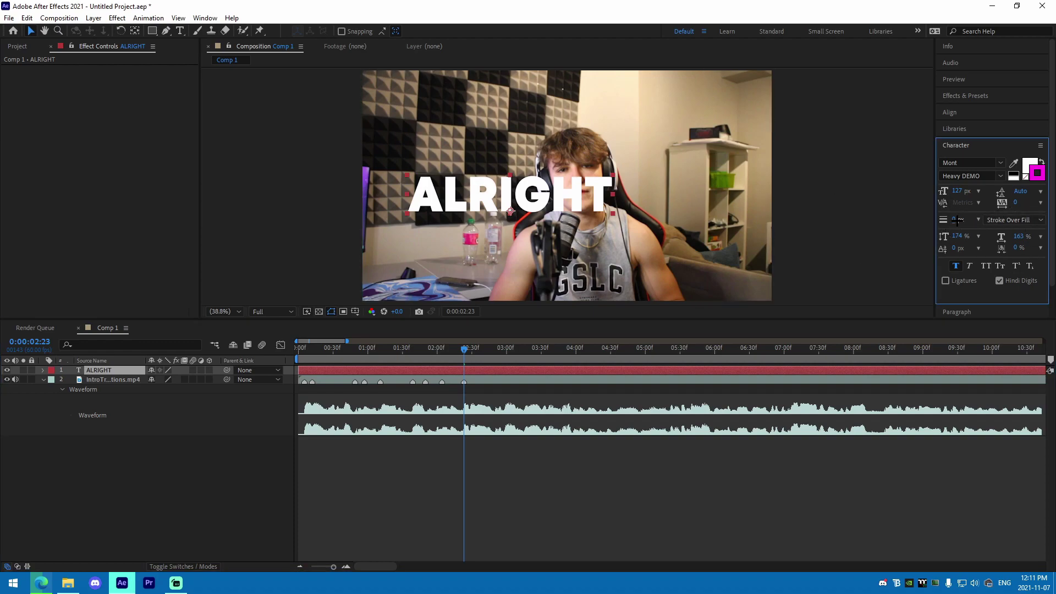
type("5")
key("Return")
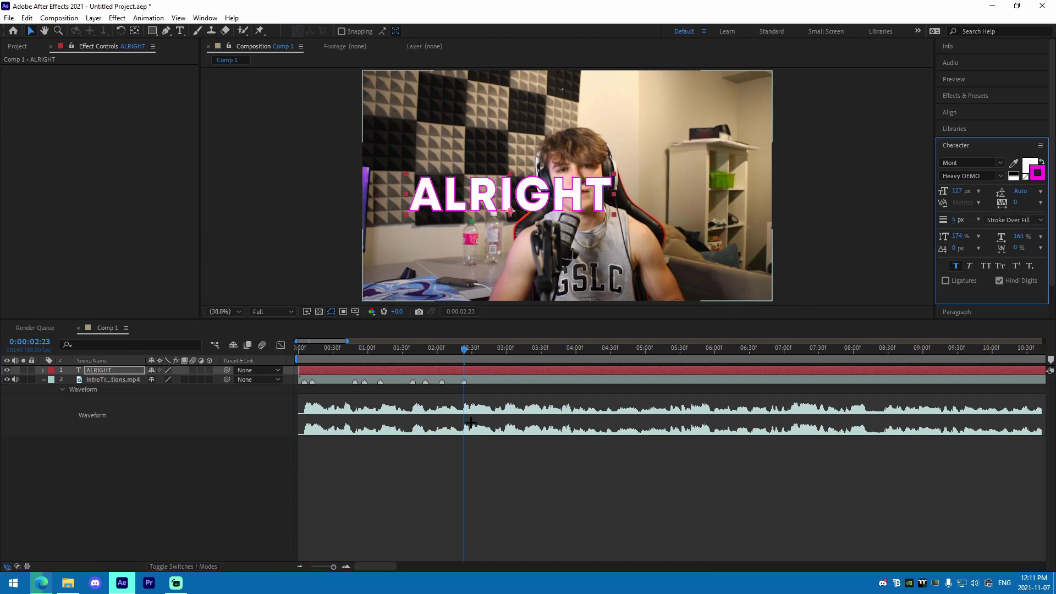
left_click(325, 292)
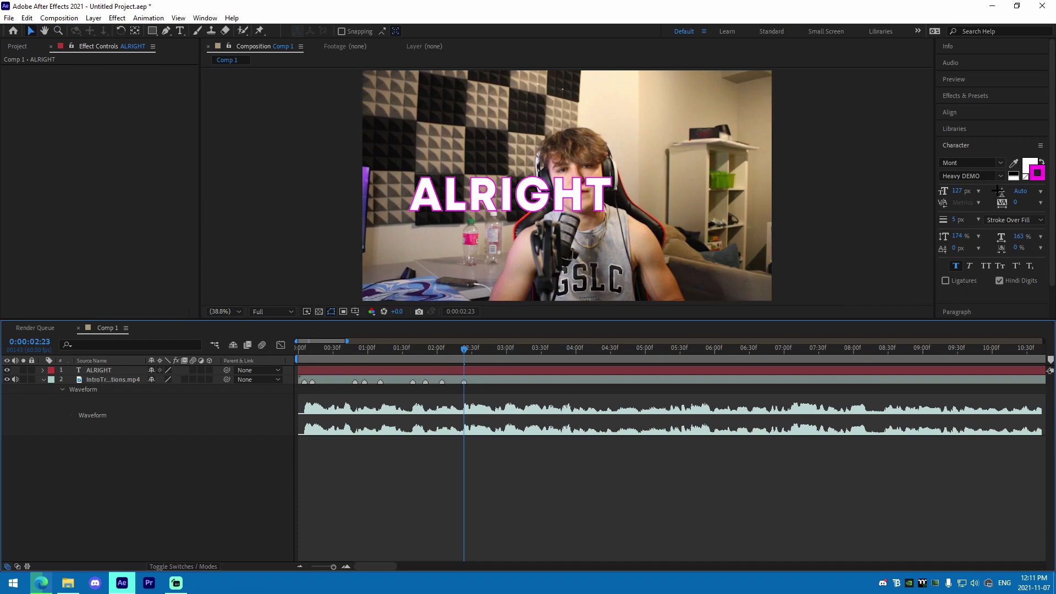
left_click(1006, 220)
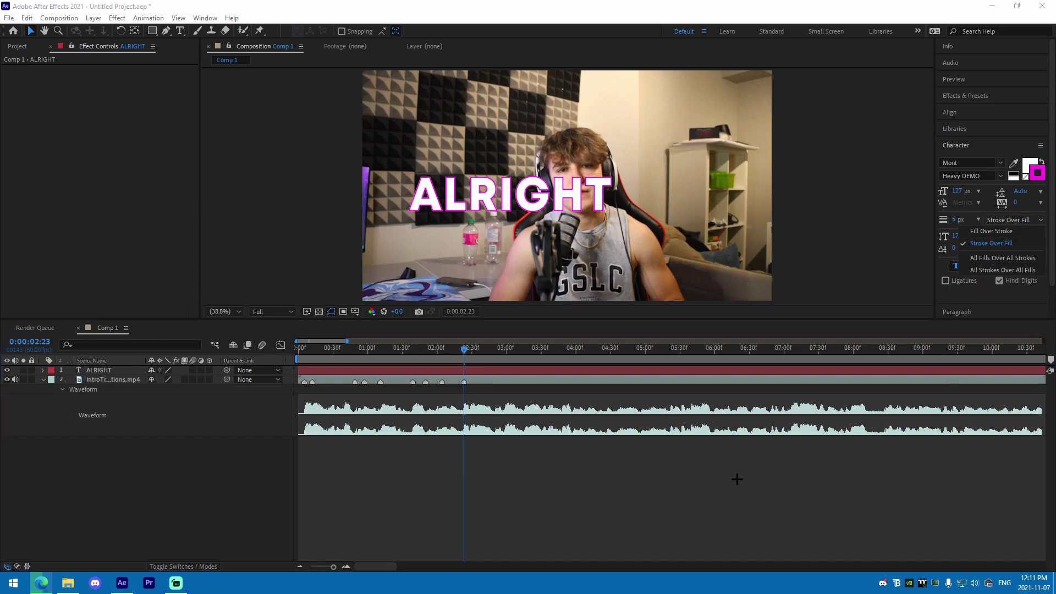
left_click(522, 236)
Step: Trim the ALRIGHT text layer to end at the video clip's third marker by splitting it and deleting the remainder
key("Home")
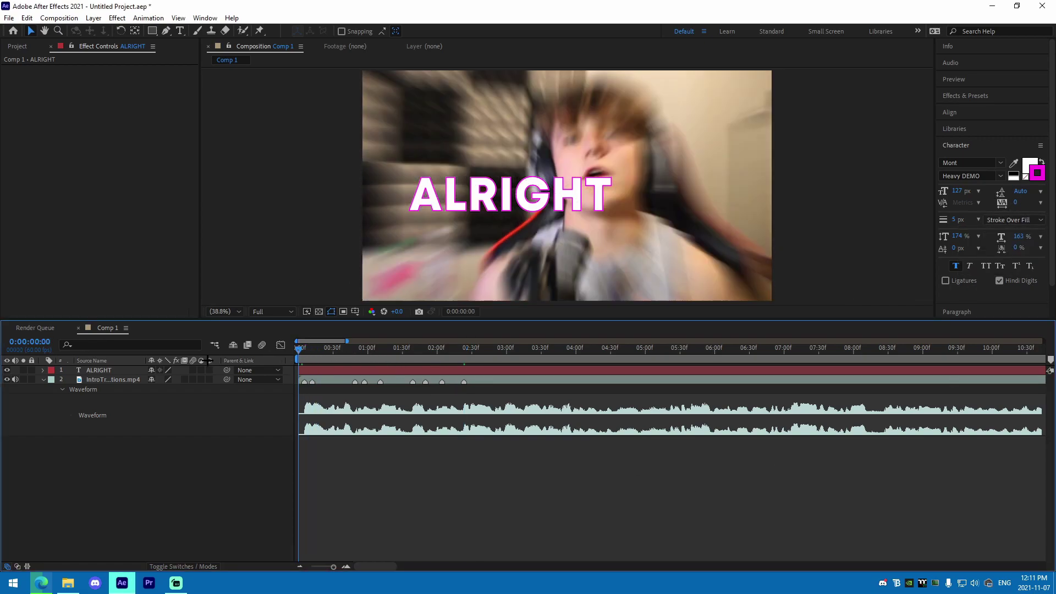
left_click(349, 565)
left_click(349, 565)
key("space")
key("space")
key("j")
key("j")
left_click_drag(321, 371, 531, 393)
key("ctrl+shift+d")
key("Delete")
Step: Play back the caption from the start and trim the ALRIGHT text layer's end to 0:00:00:28
left_click_drag(393, 355, 249, 373)
key("space")
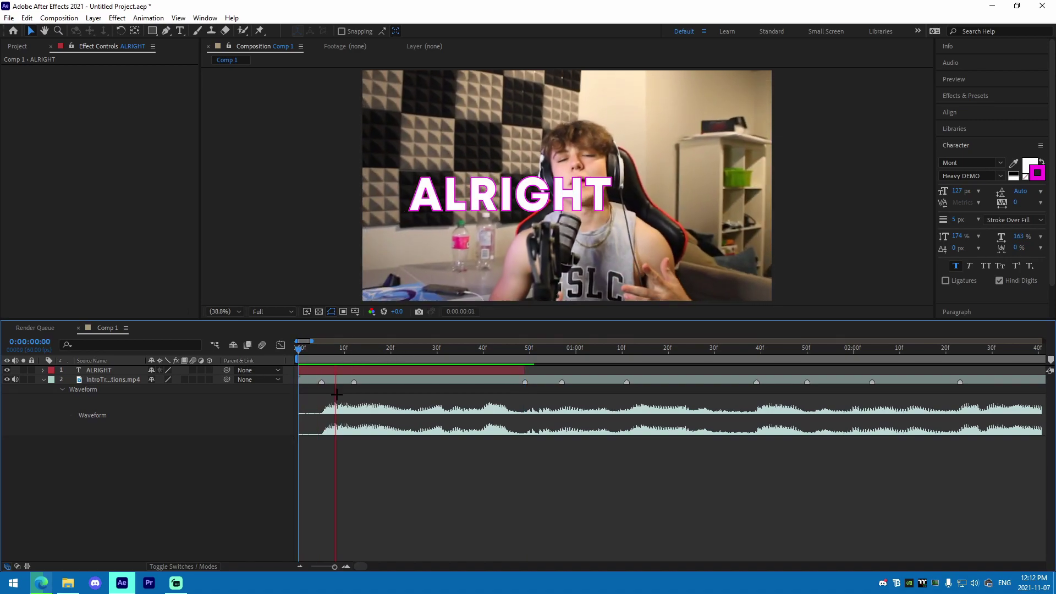
key("space")
key("alt+]")
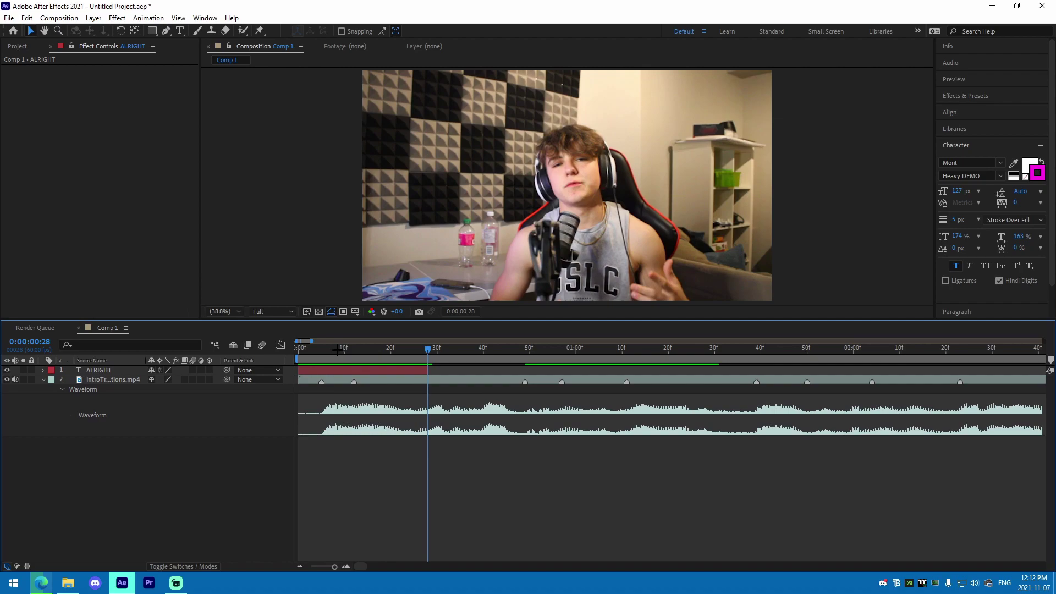
Step: At 0:00:00:05, extend the caption text to read ALRIGHT GUYS
left_click(323, 351)
left_click(332, 371)
left_click(179, 31)
left_click(614, 194)
type("GUYS")
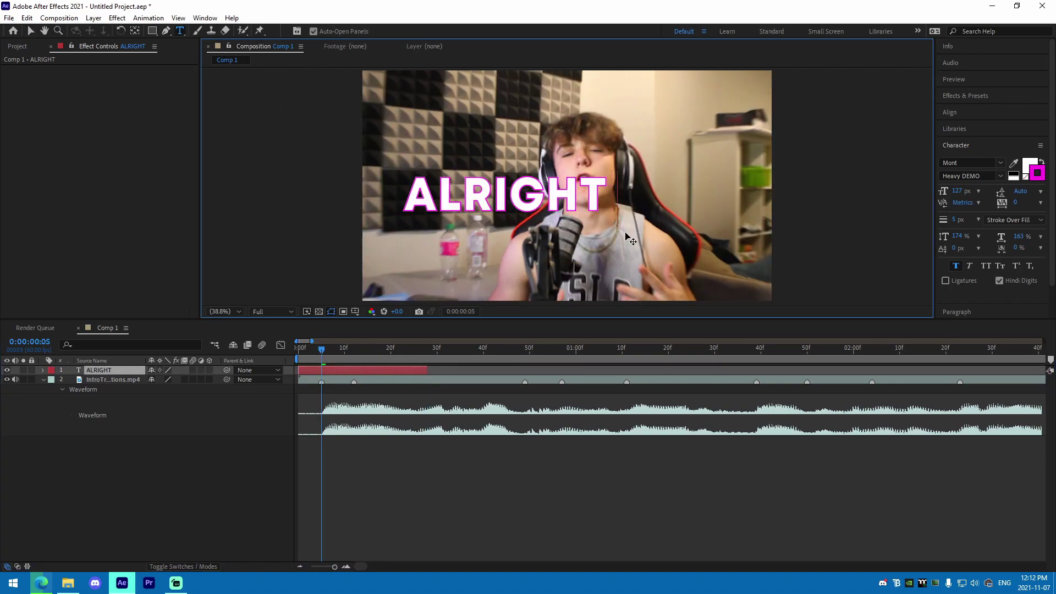
left_click(368, 500)
Step: Shift the ALRIGHT GUYS caption horizontally to the frame's centre, rotate it 7°, and preview it from the start
left_click(347, 370)
key("p")
mouse_move(156, 379)
left_mouse_down()
mouse_move(237, 379)
mouse_move(33, 358)
mouse_move(8, 346)
mouse_move(49, 342)
mouse_move(6, 341)
mouse_move(222, 370)
mouse_move(170, 380)
left_mouse_up()
key("r")
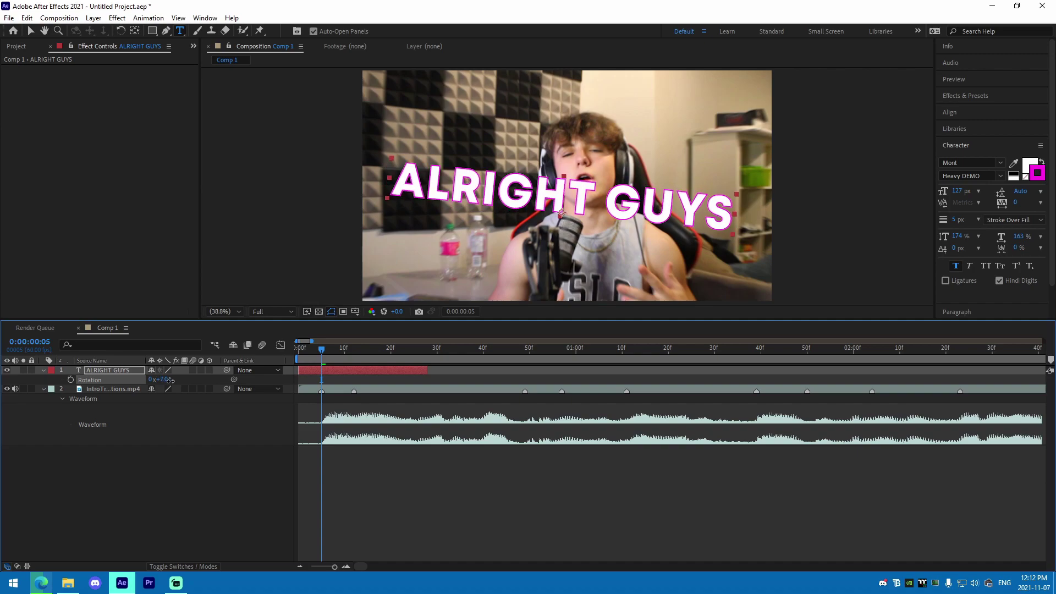
left_click(391, 476)
left_click_drag(322, 351, 230, 359)
key("space")
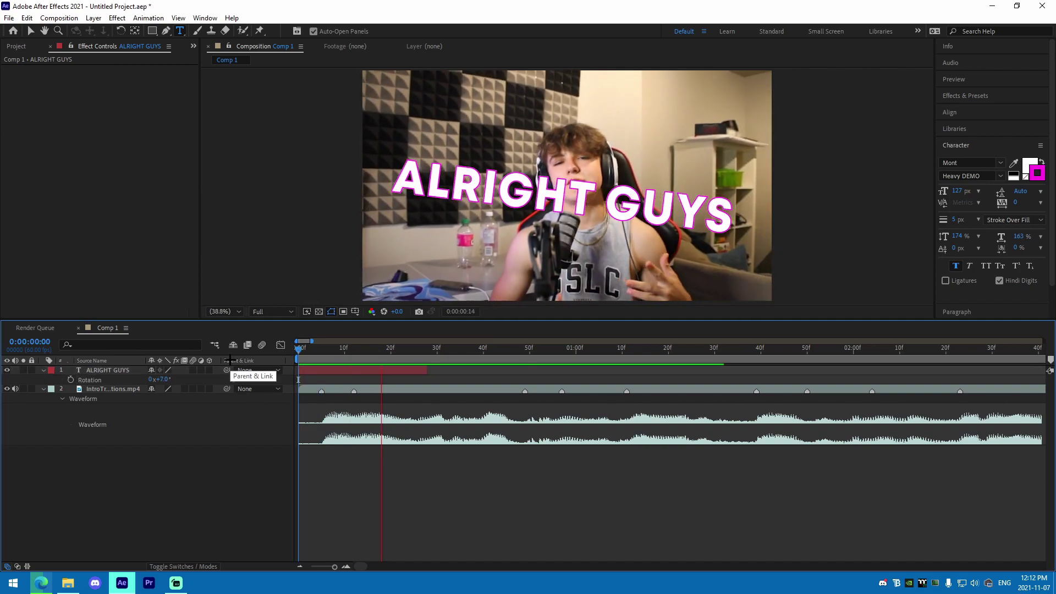
key("space")
left_click(326, 354)
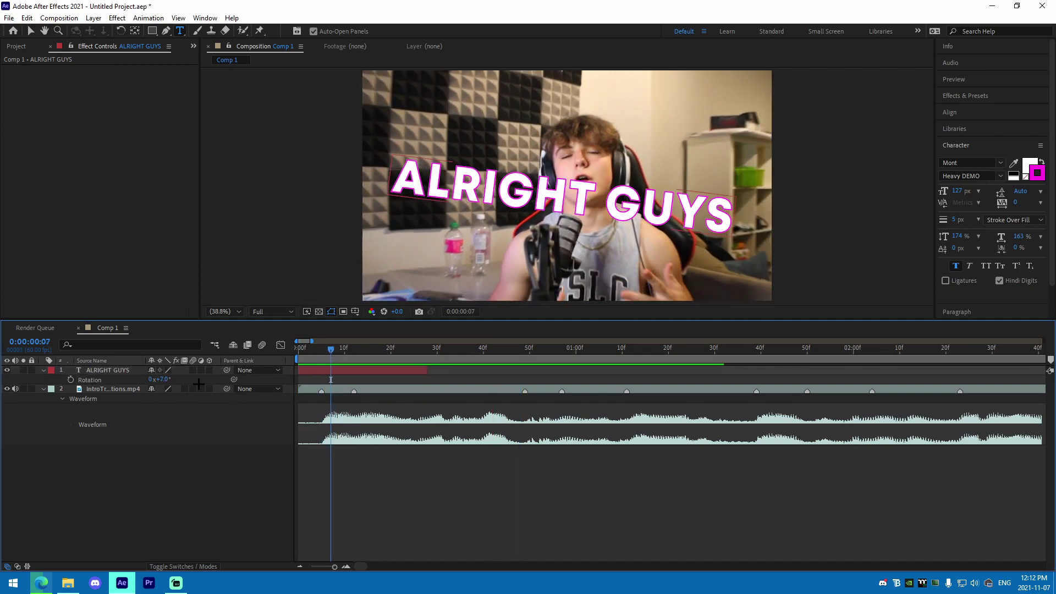
Step: Start rotation and position keyframes for the caption at 0:00:00:05 and reduce its scale to 77%
left_click(58, 371)
left_click(71, 380)
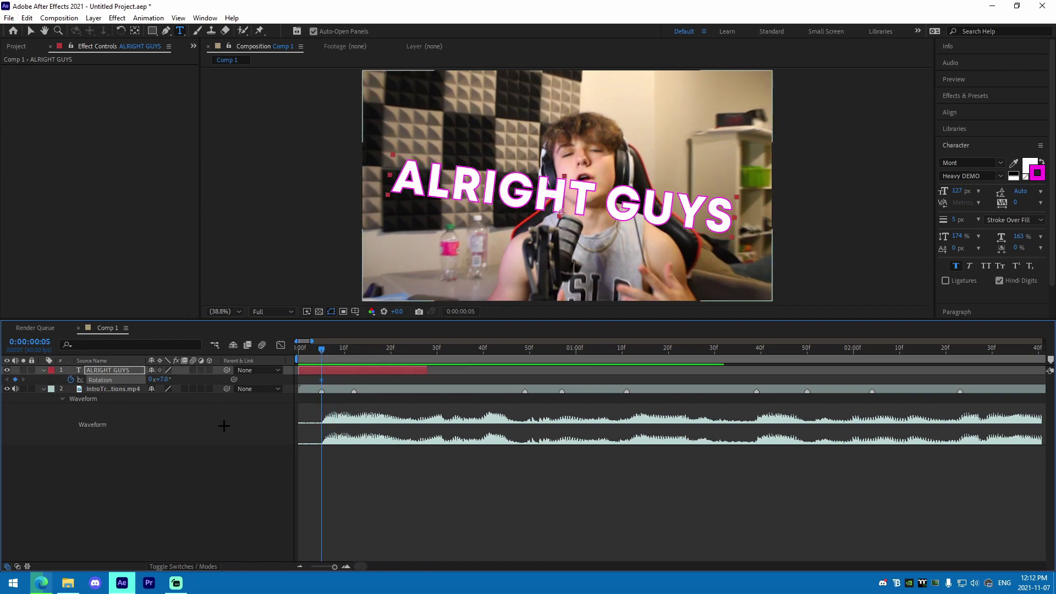
key("p")
left_click(70, 379)
key("s")
left_click_drag(158, 380, 147, 380)
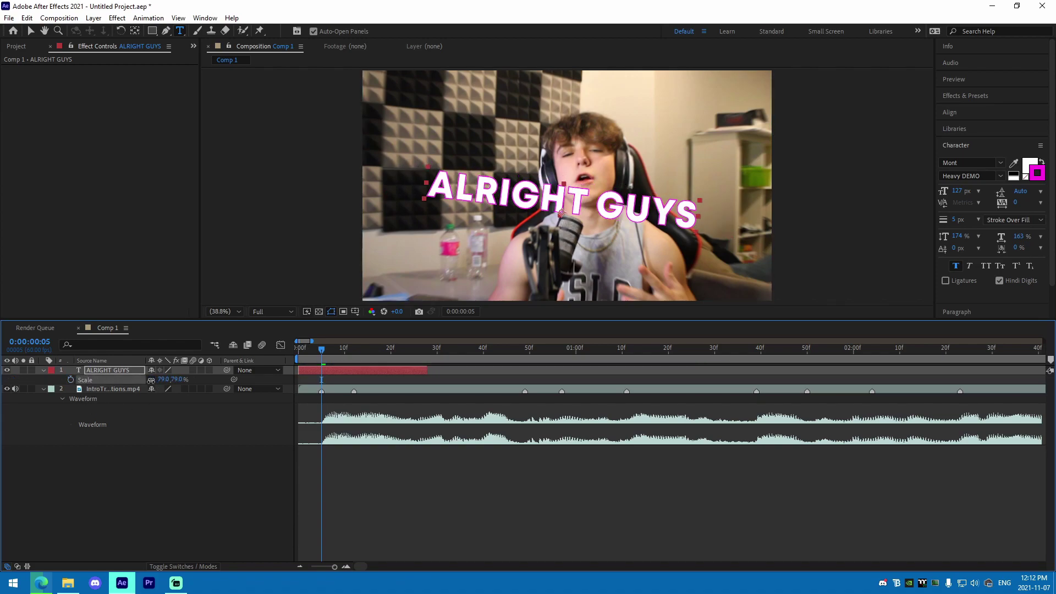
Step: Add a 0° rotation keyframe to the caption at the first frame
key("Home")
left_click(306, 369)
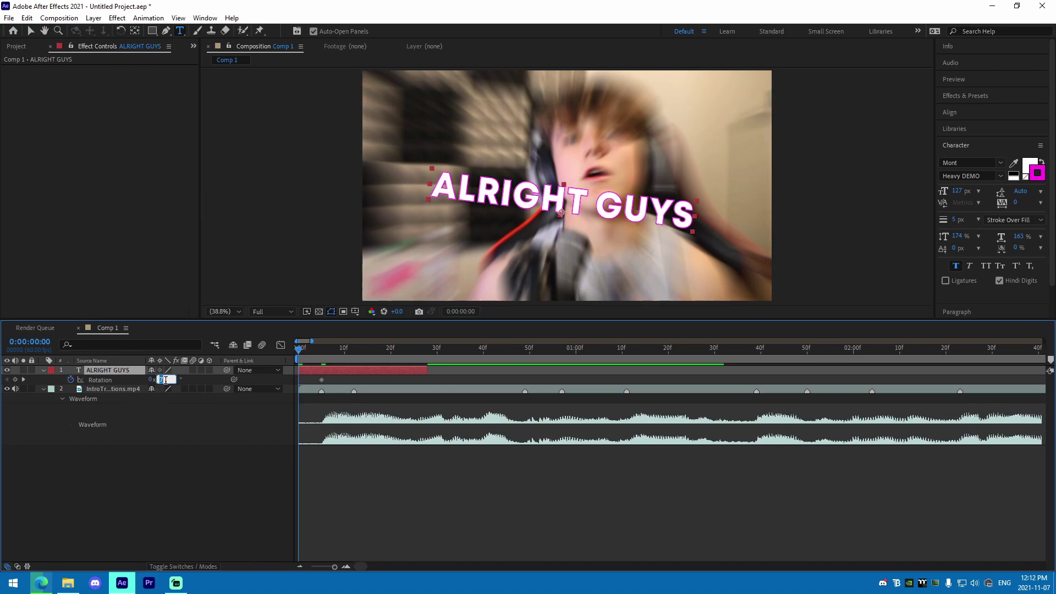
type("0")
key("Return")
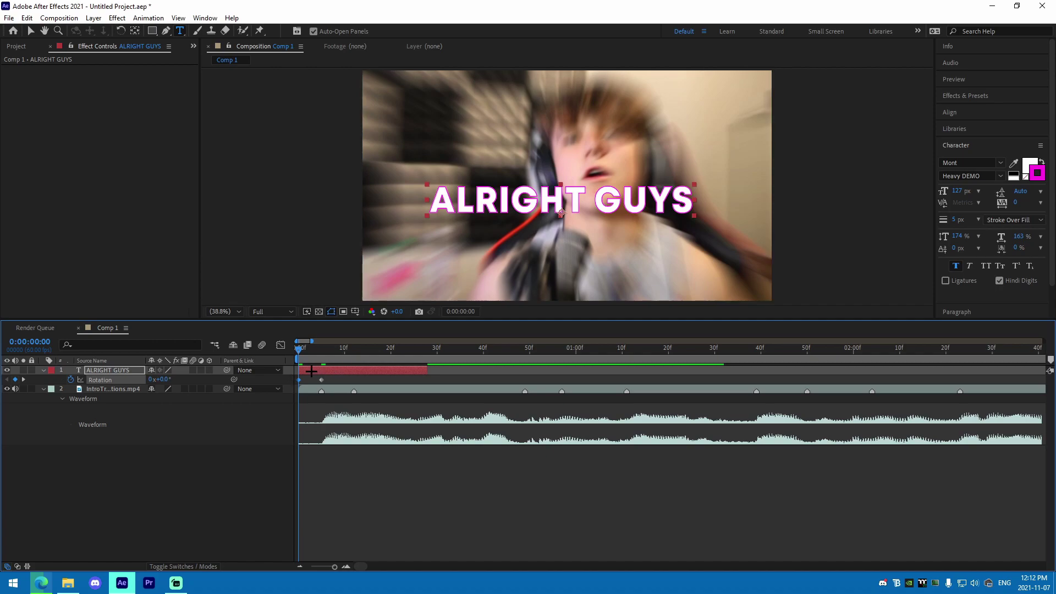
Step: Start scale keyframes for the caption at the first frame with a scale of 0%
key("p")
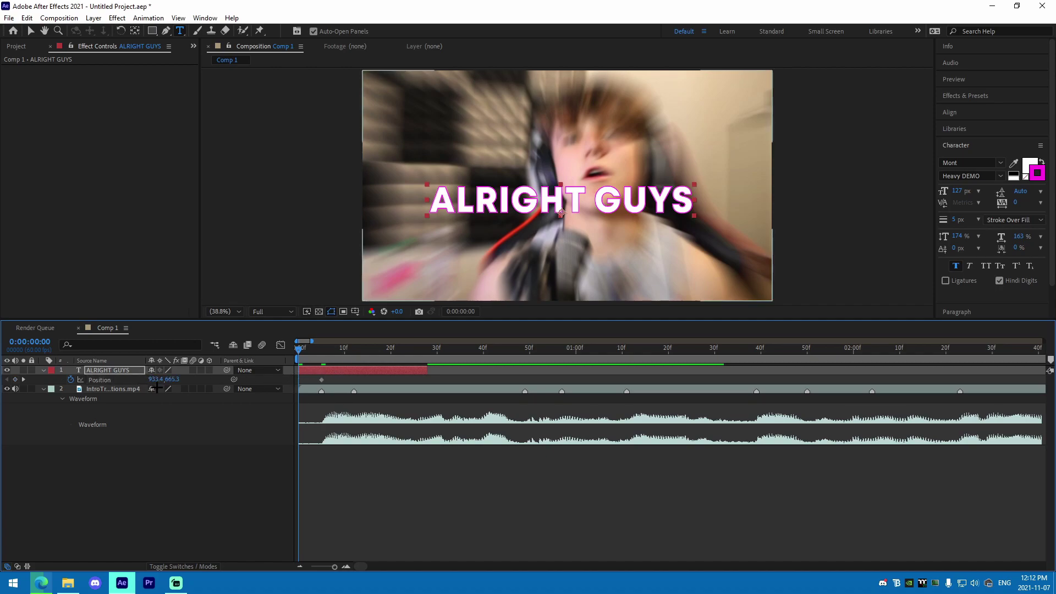
left_click(71, 379)
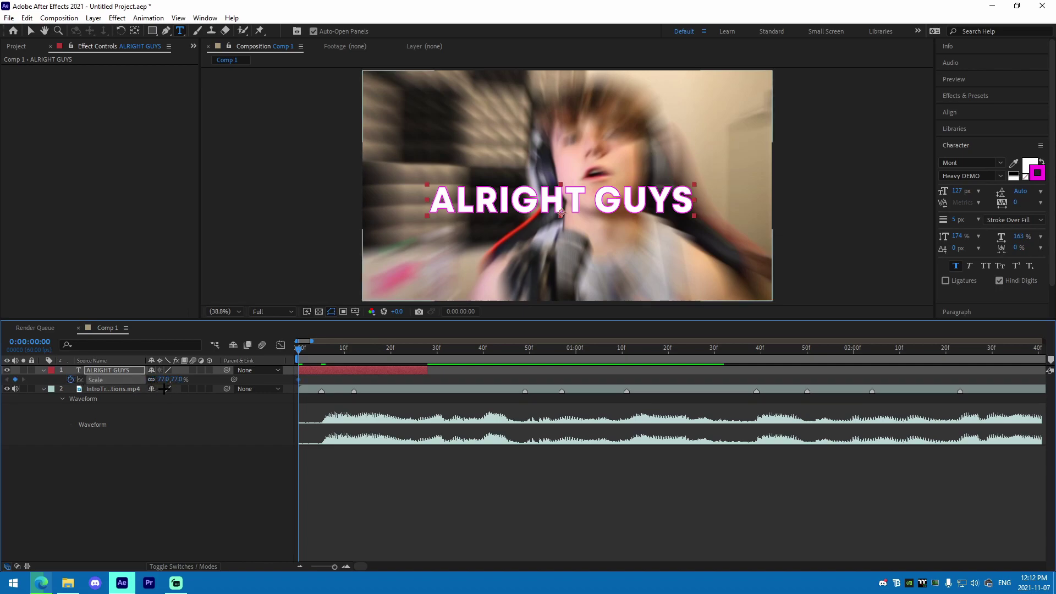
left_click_drag(163, 379, 117, 384)
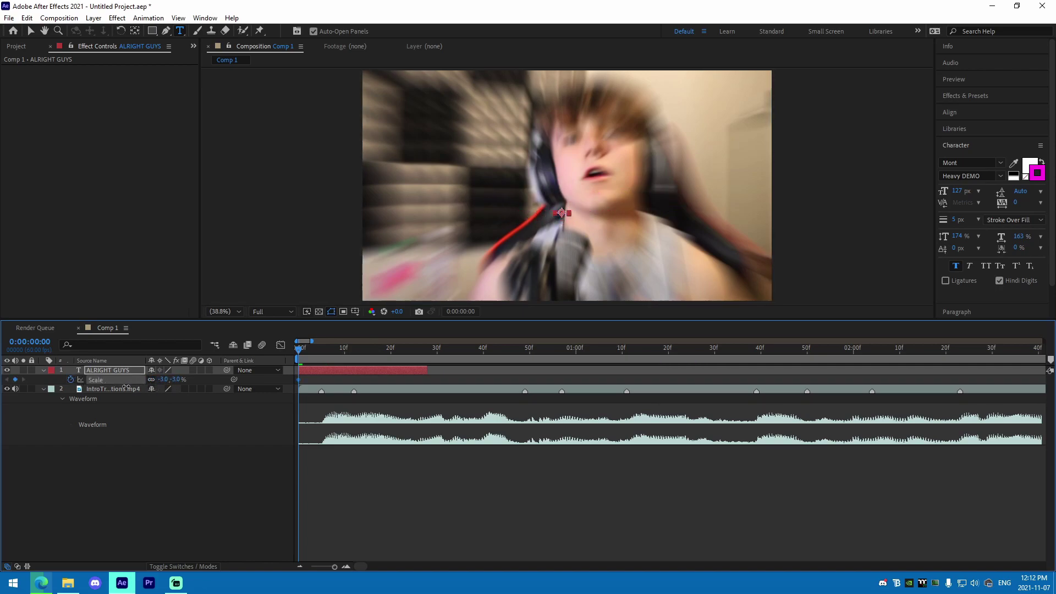
left_click(342, 497)
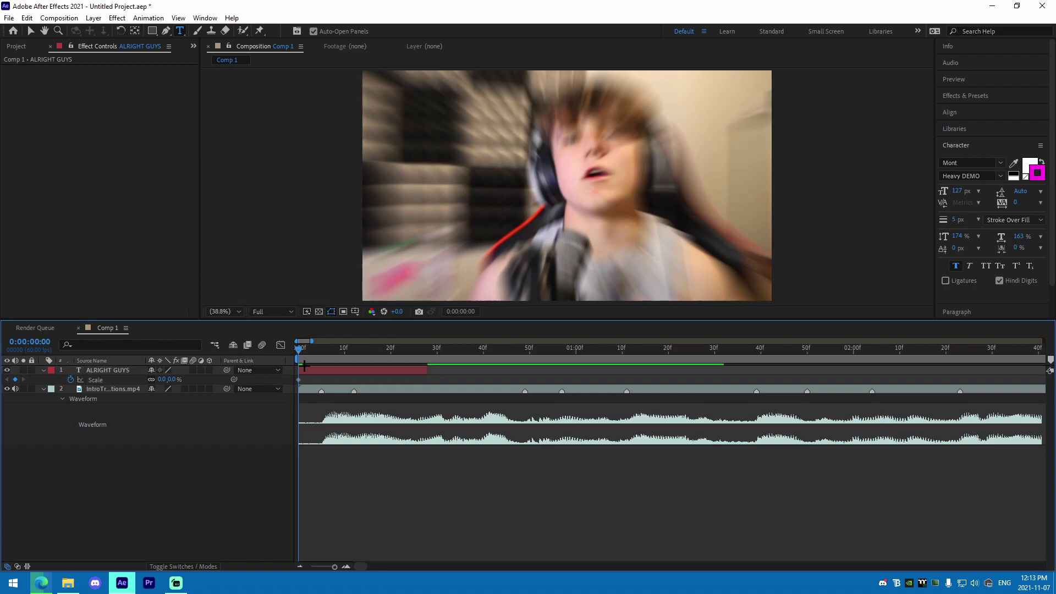
Step: Keyframe the caption's scale to 77% at 0:00:00:05 and hold that scale with another keyframe at 0:00:00:19
left_click_drag(299, 352, 322, 357)
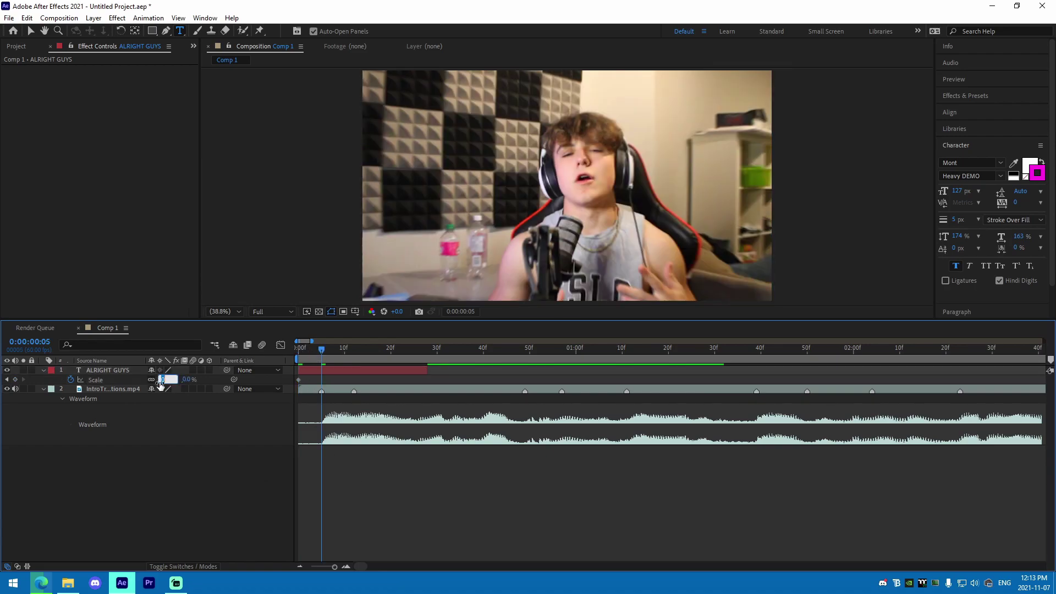
type("77")
key("Return")
left_click_drag(322, 349, 387, 349)
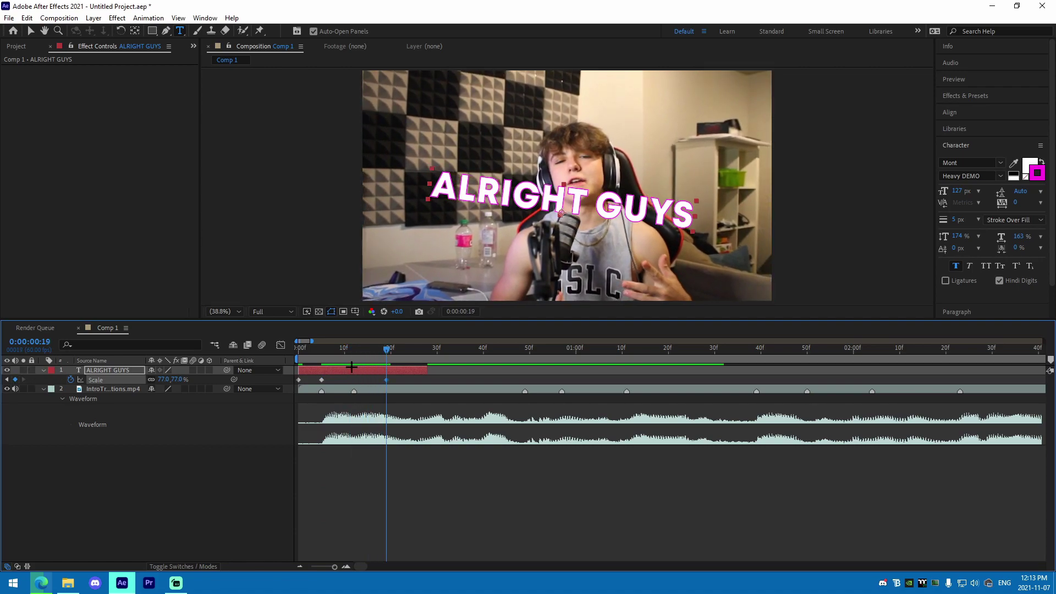
Step: Keyframe the caption's rotation to -7° at 0:00:00:19 and 0° at 0:00:00:28, and preview the animation
key("r")
left_click_drag(166, 379, 158, 380)
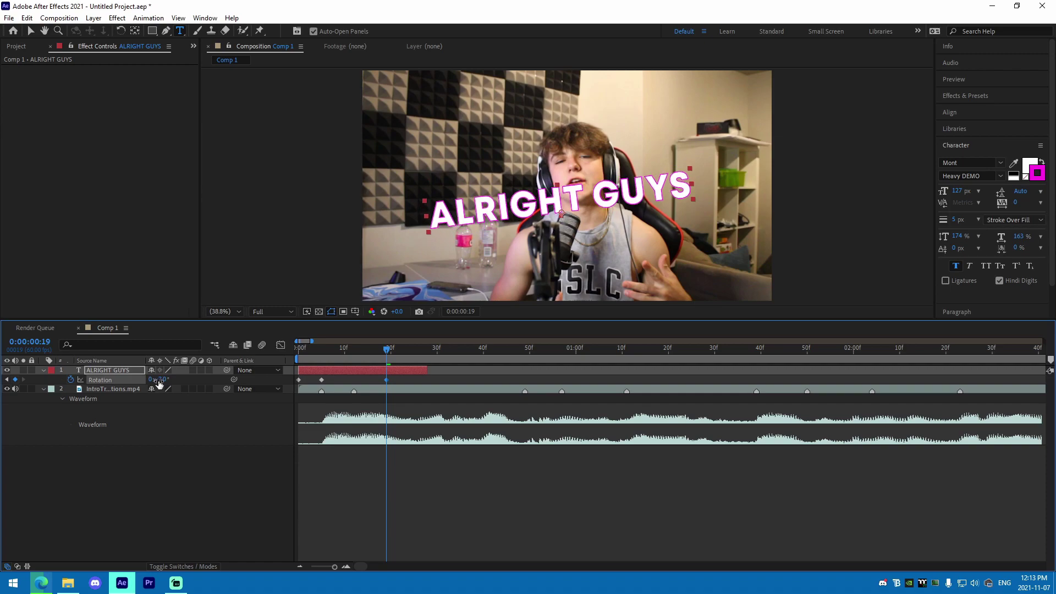
left_click_drag(386, 351, 426, 373)
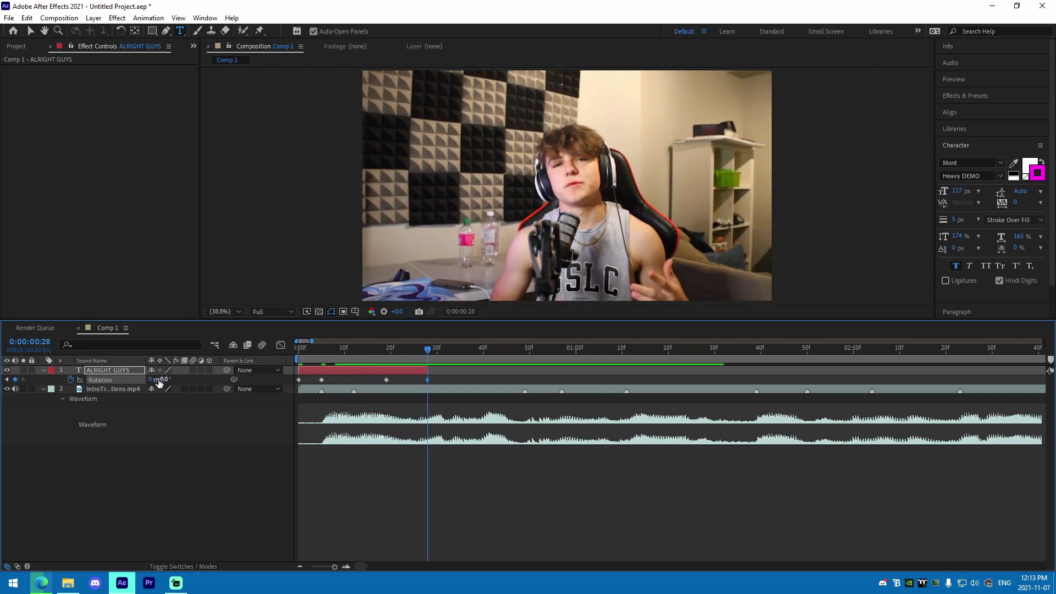
key("space")
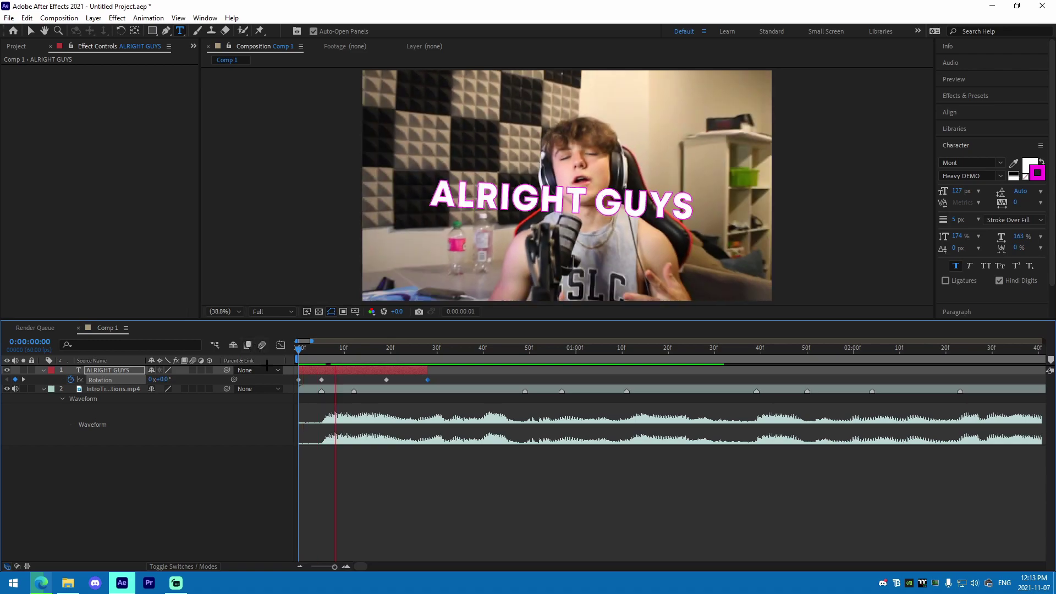
key("space")
Step: Add a 0% scale keyframe to the caption at 0:00:00:28
key("j")
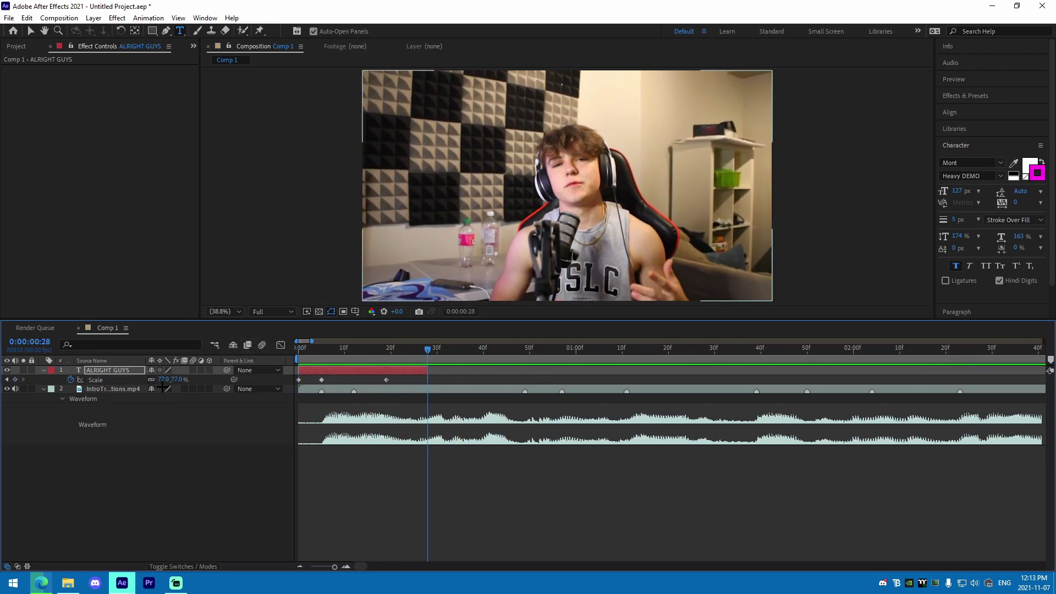
left_click_drag(169, 380, 149, 380)
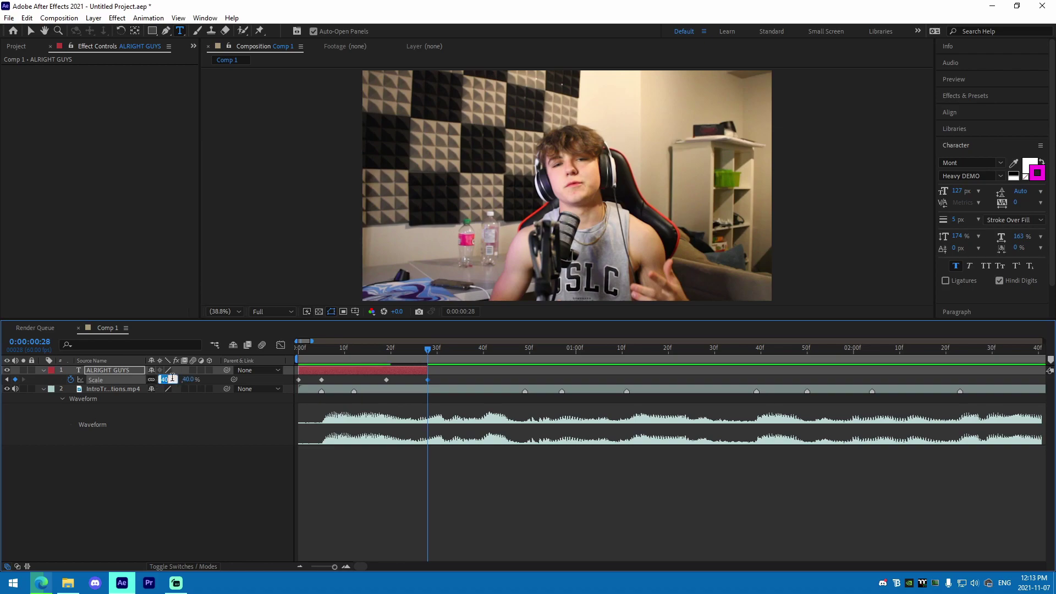
key("Return")
Step: Ease all the scale keyframes and shape the value graph to rise steeply from the first frame and level off at 0:00:00:05
left_click_drag(451, 376, 293, 386)
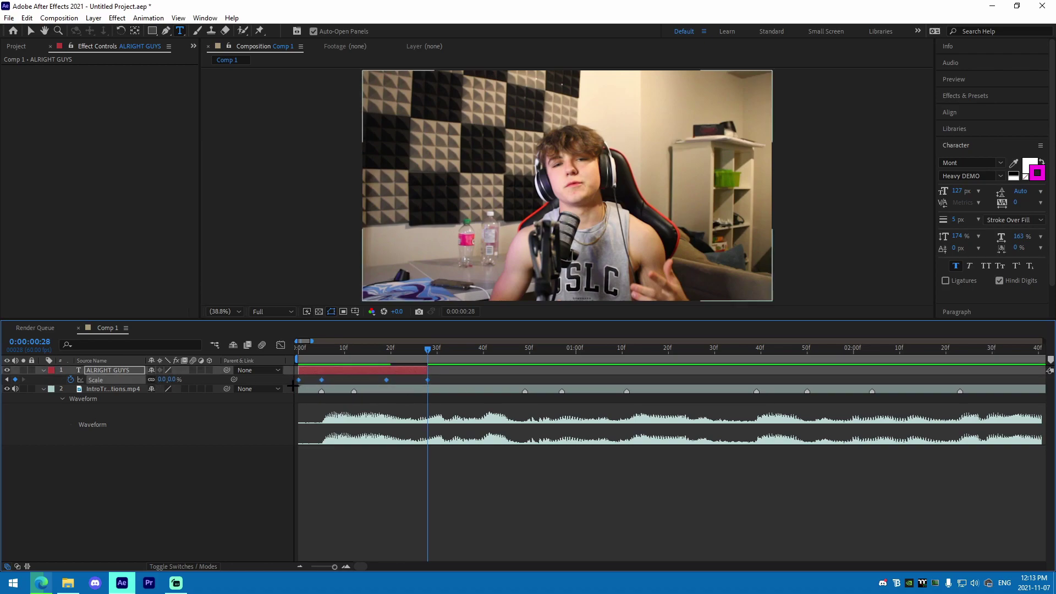
left_click(281, 345)
left_click(345, 568)
left_click(344, 567)
scroll(344, 536, "left", 5)
left_click(299, 532)
left_click_drag(329, 532, 345, 381)
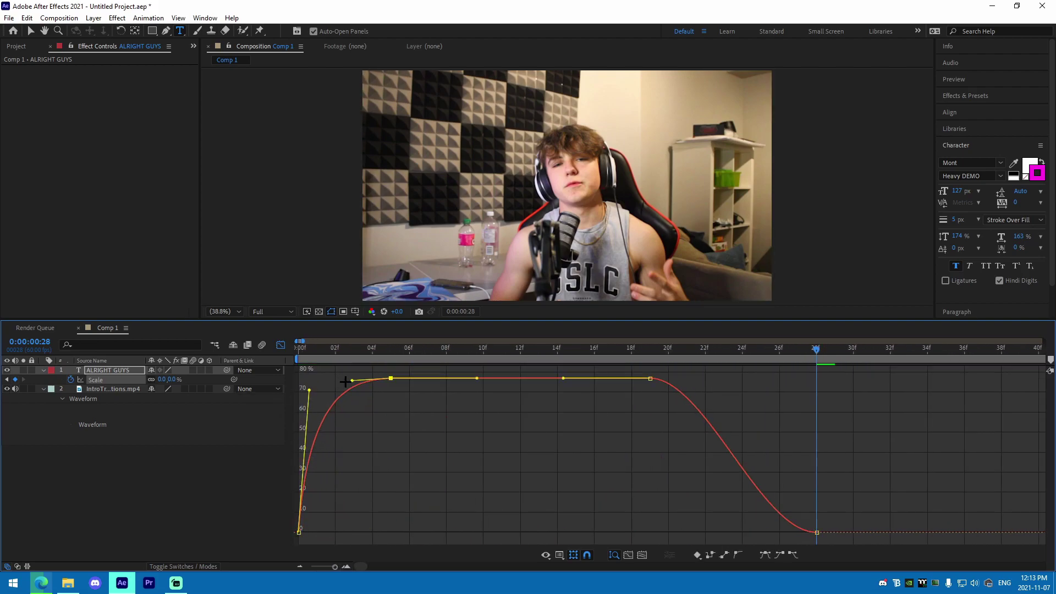
Step: Shape the scale curve to hold after 0:00:00:19 and drop steeply into 0:00:00:28, play it back, and close the graph view
left_click(651, 378)
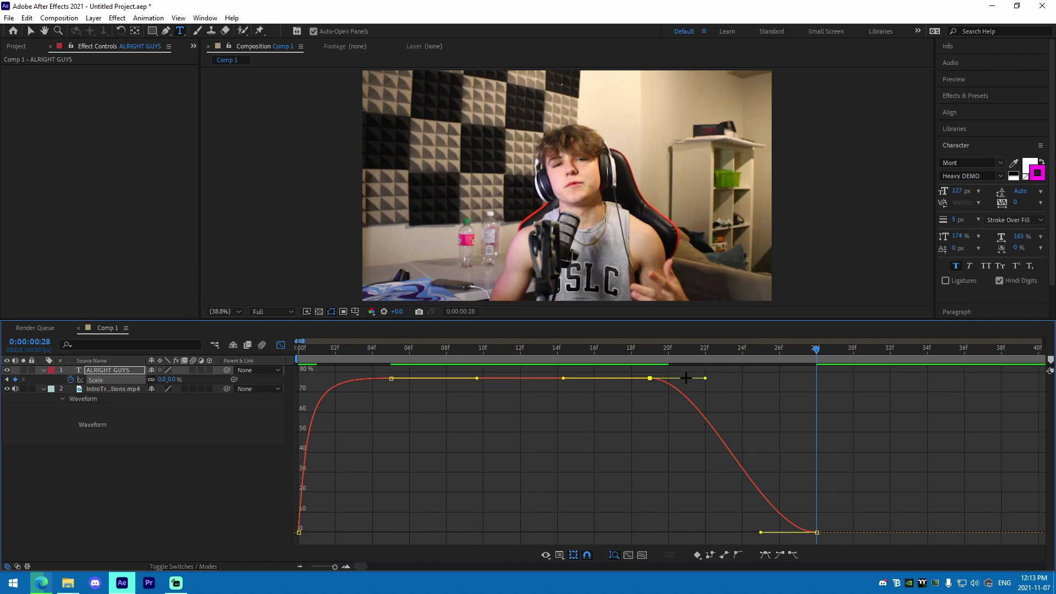
left_click_drag(706, 379, 792, 380)
left_click_drag(760, 531, 811, 393)
left_click(816, 532)
left_click(513, 400)
key("space")
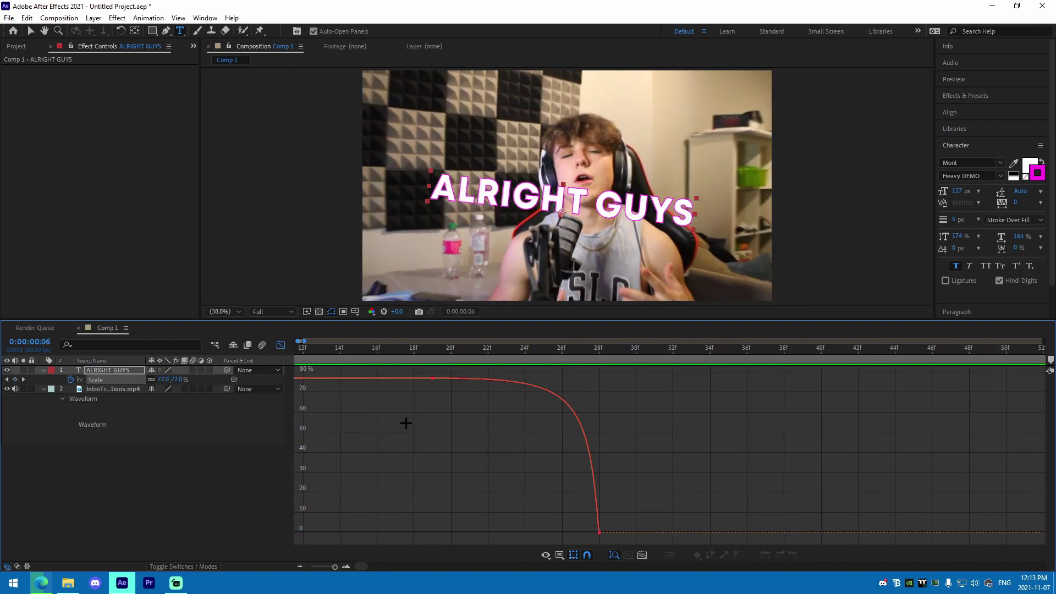
left_click(280, 345)
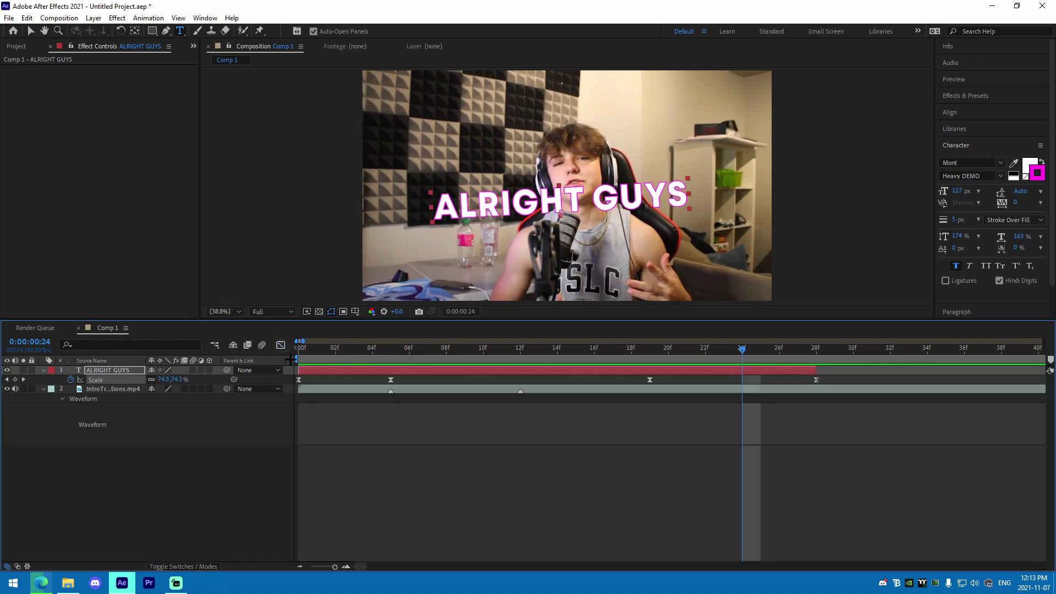
Step: Ease all the rotation keyframes and shape the rotation curve to rise steeply from the first frame
left_click_drag(867, 387, 438, 394)
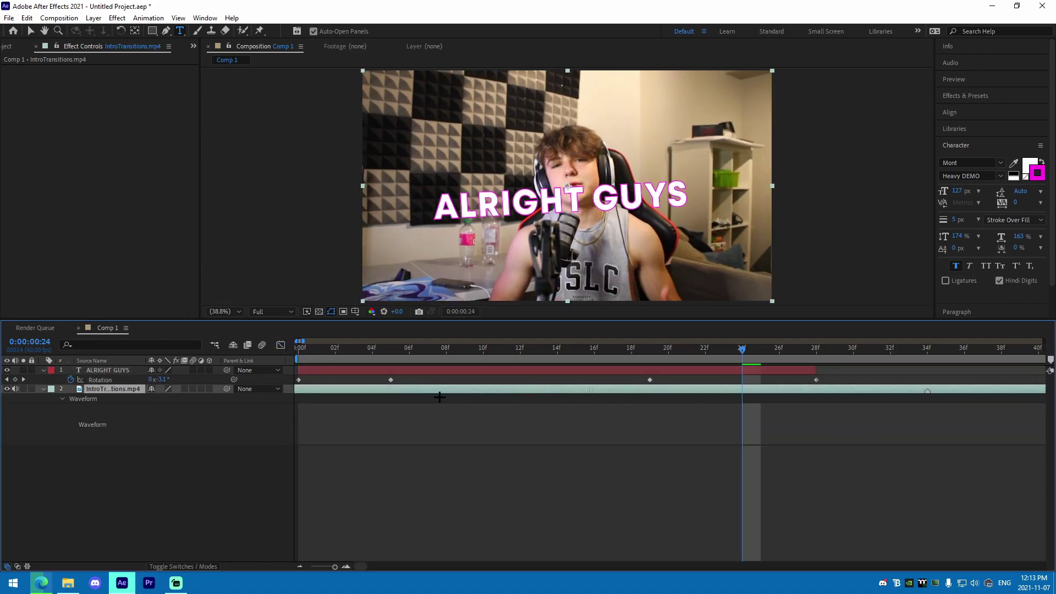
key("ctrl+z")
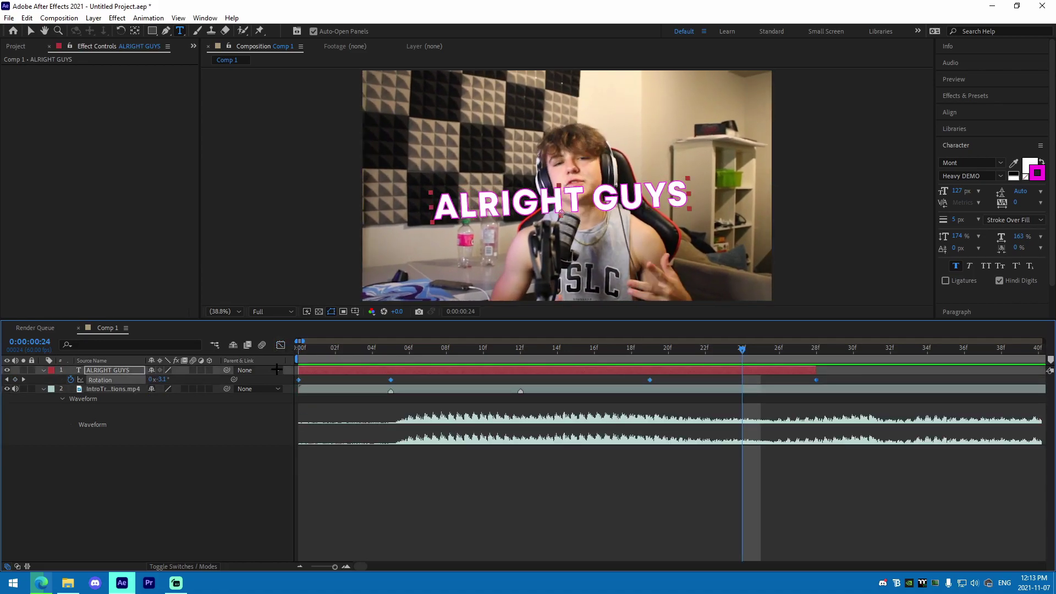
key("shift+F3")
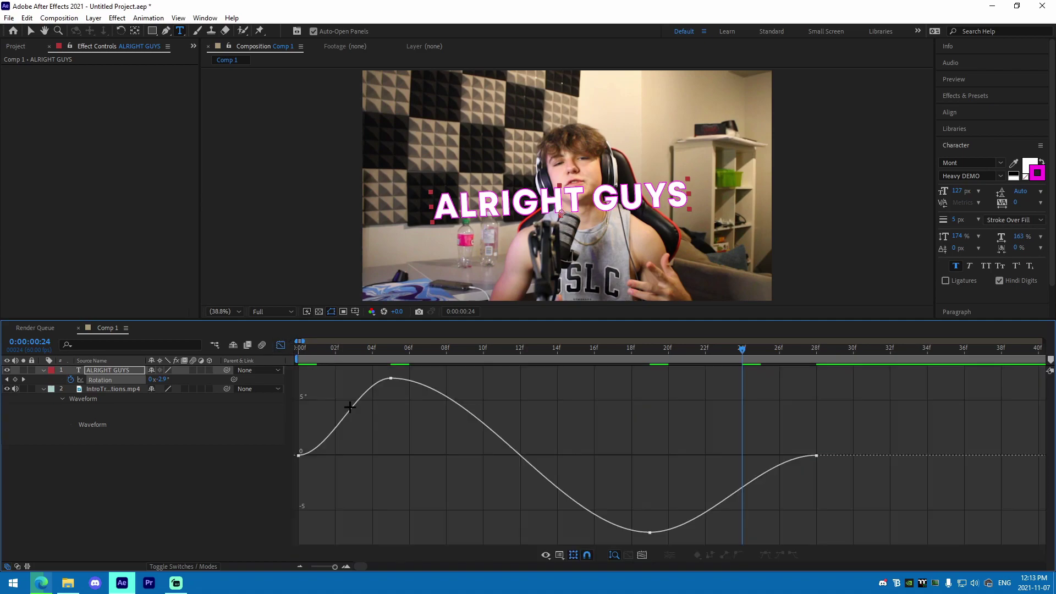
left_click(300, 456)
left_click_drag(331, 456, 315, 382)
Step: Try a rotation curve that holds after 0:00:00:05 and drops sharply into the 0:00:00:19 keyframe
left_click(391, 378)
left_click_drag(482, 379, 649, 378)
left_click_drag(563, 533, 639, 409)
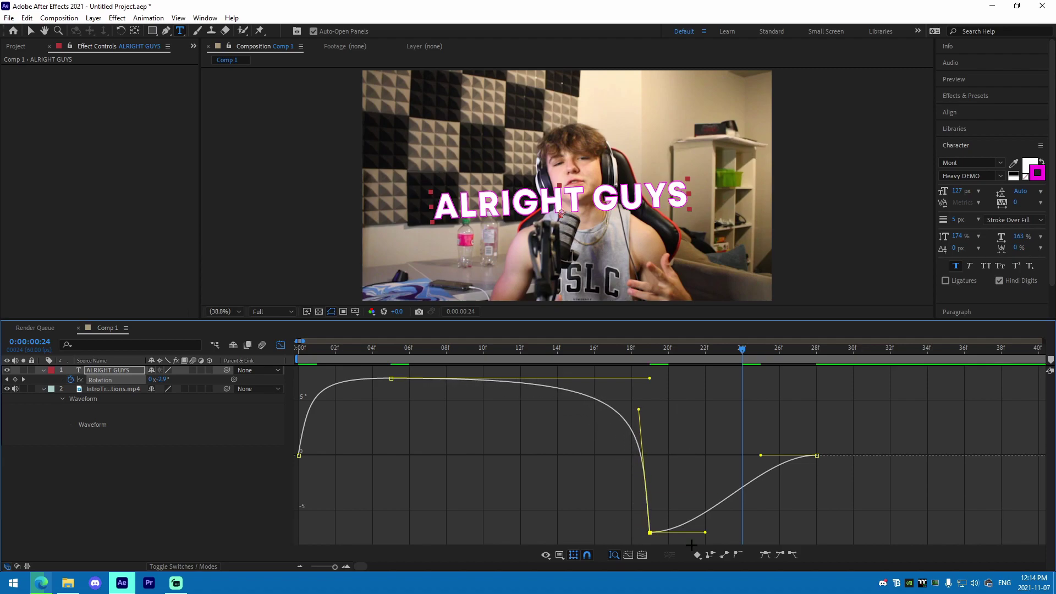
Step: Shape the rotation curve to leave 0:00:00:19 slowly and rise steeply into 0:00:00:28, and play it back
left_click_drag(704, 533, 781, 533)
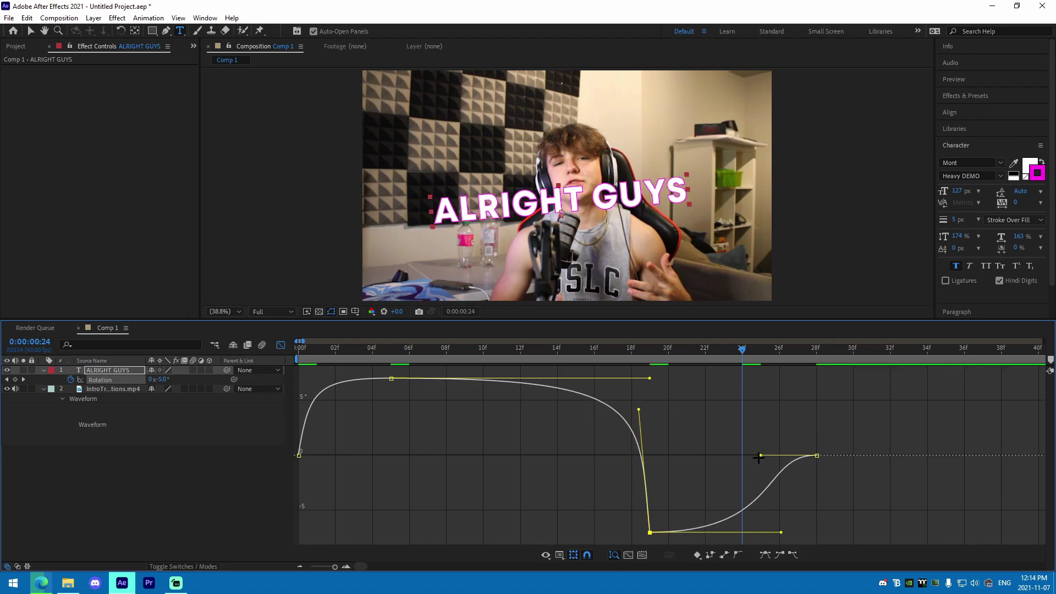
left_click(817, 456)
left_click_drag(764, 456, 805, 509)
key("space")
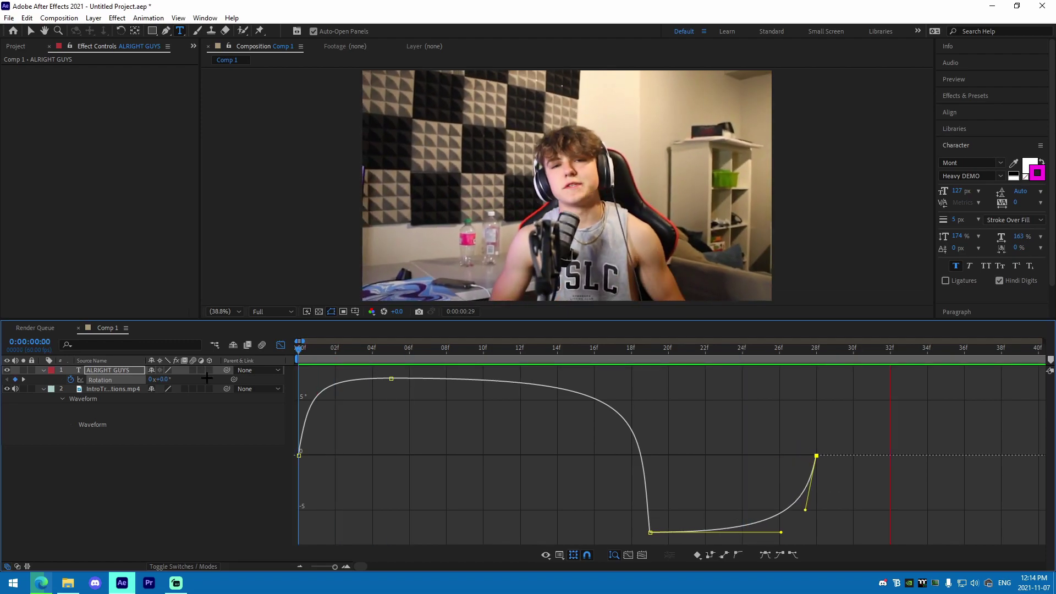
key("space")
key("space")
Step: Reshape the rotation curve to fall directly after 0:00:00:05 and settle gently into 0:00:00:19, and preview it from the start
left_click(570, 395)
left_click_drag(651, 381, 509, 484)
left_click_drag(638, 410, 526, 528)
left_click_drag(316, 353, 239, 353)
key("space")
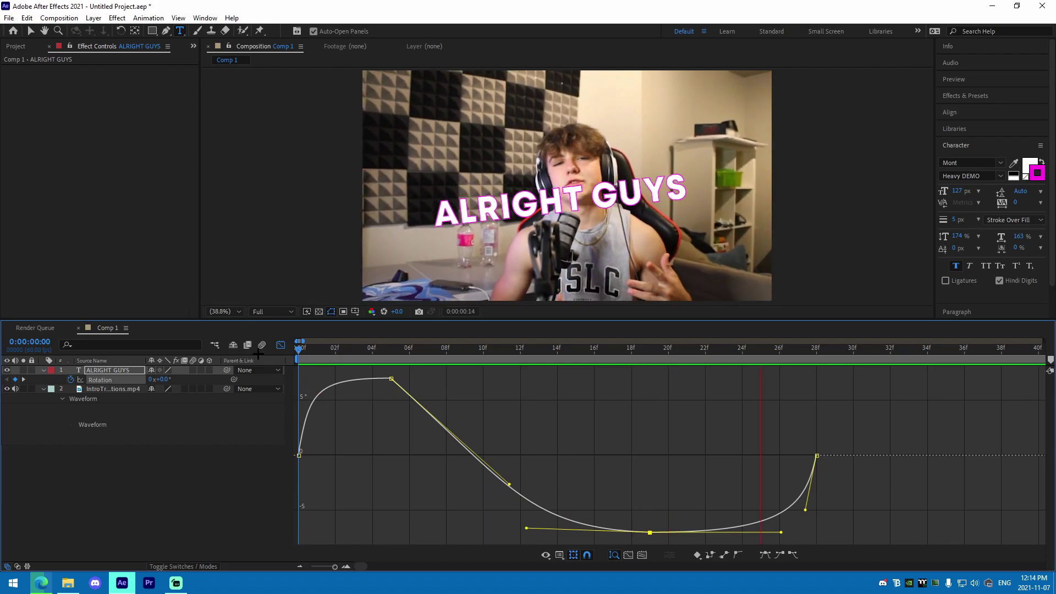
Step: Level the outgoing rotation handle at 0:00:00:05 for a smooth swing to 0:00:00:19, and play back the result
left_click_drag(339, 351, 255, 360)
left_click(391, 378)
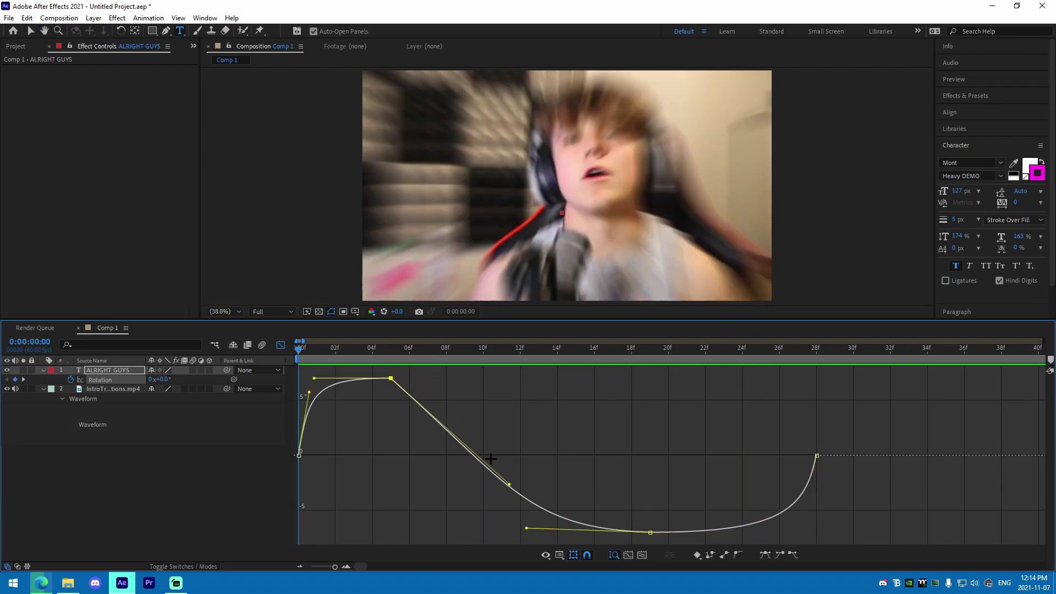
left_click_drag(511, 488, 503, 381)
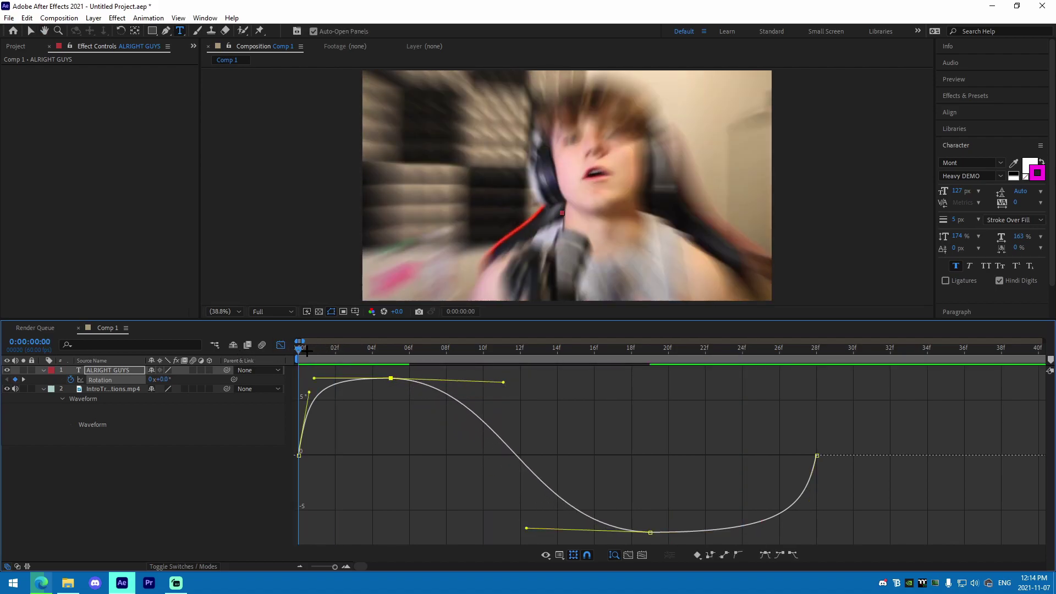
left_click_drag(302, 355, 342, 403)
key("space")
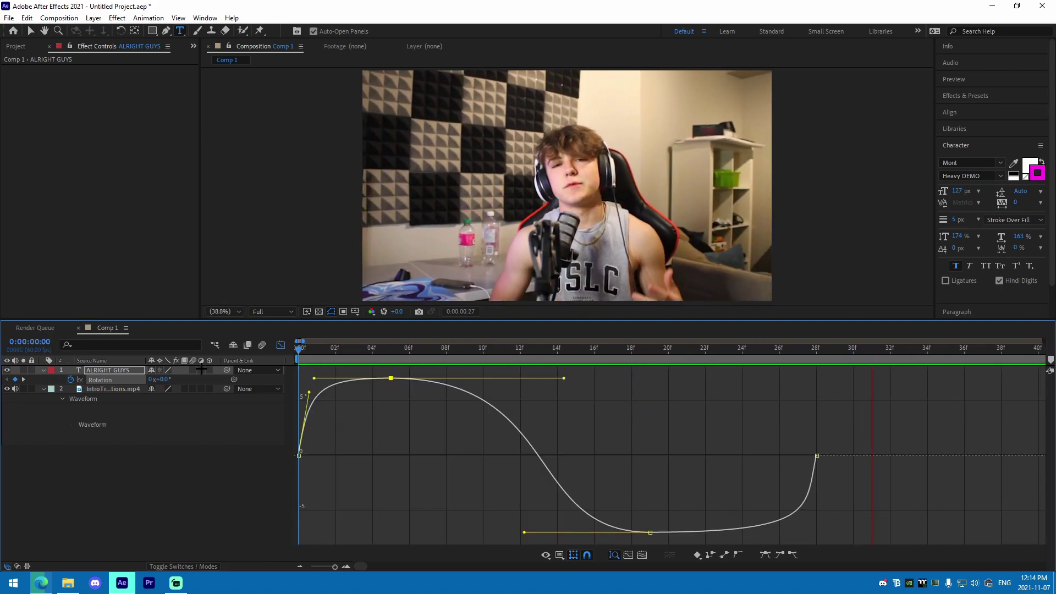
key("space")
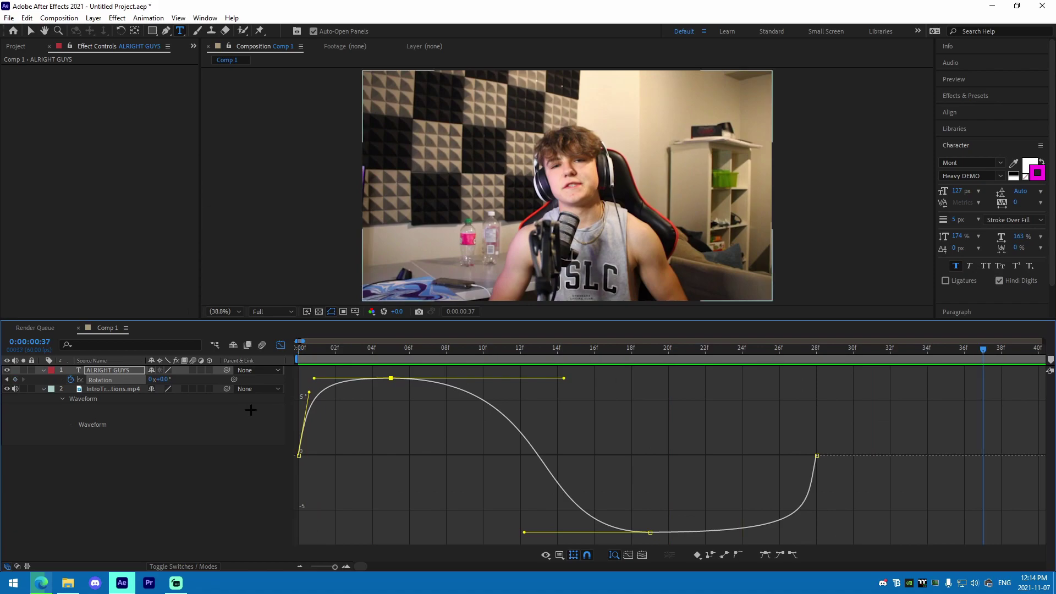
Step: Close the graph editor, collapse the ALRIGHT GUYS layer and move the playhead to the marker at 0:00:00:49
left_click(282, 343)
left_click(43, 371)
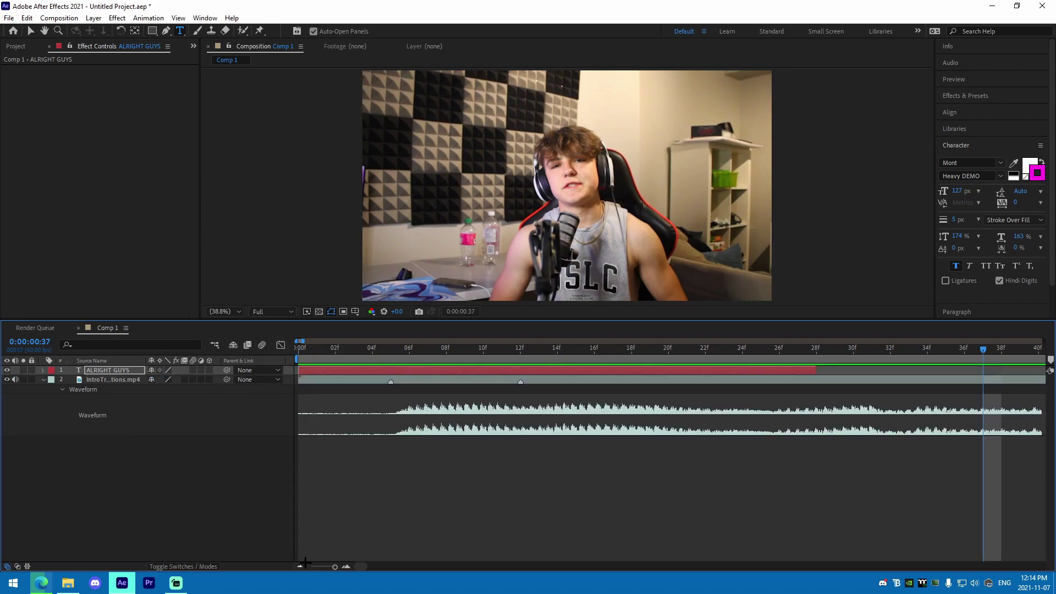
left_click(300, 566)
left_click_drag(664, 504, 276, 566)
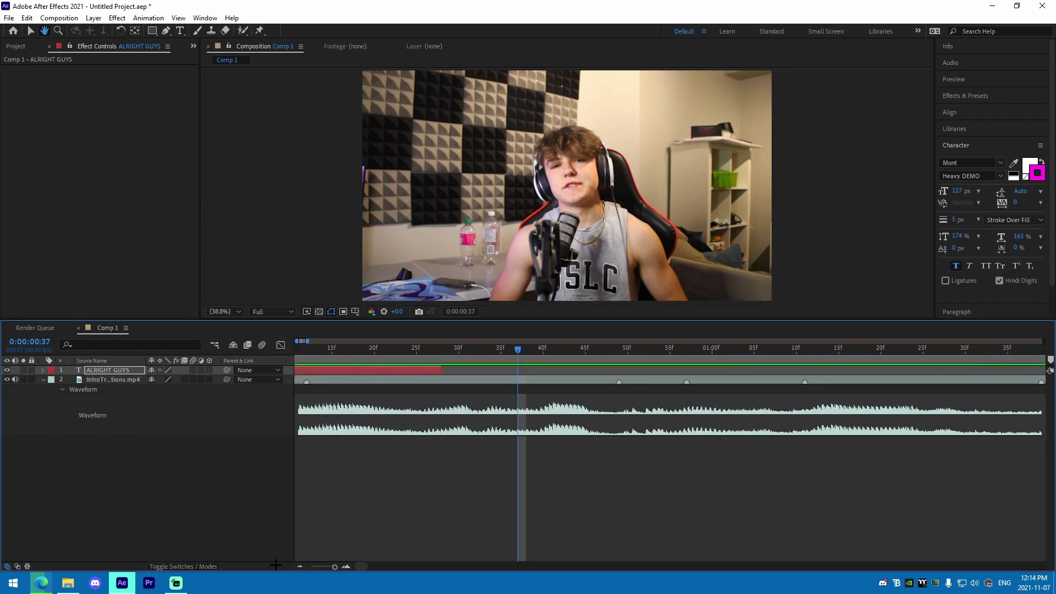
left_click(300, 567)
left_click(532, 451)
key("space")
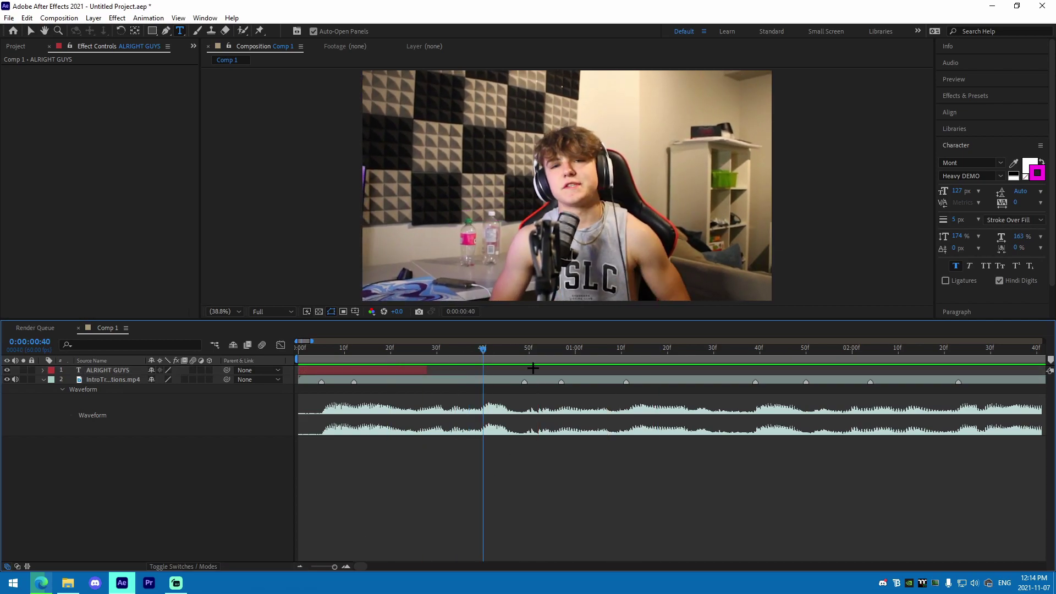
key("ctrl+t")
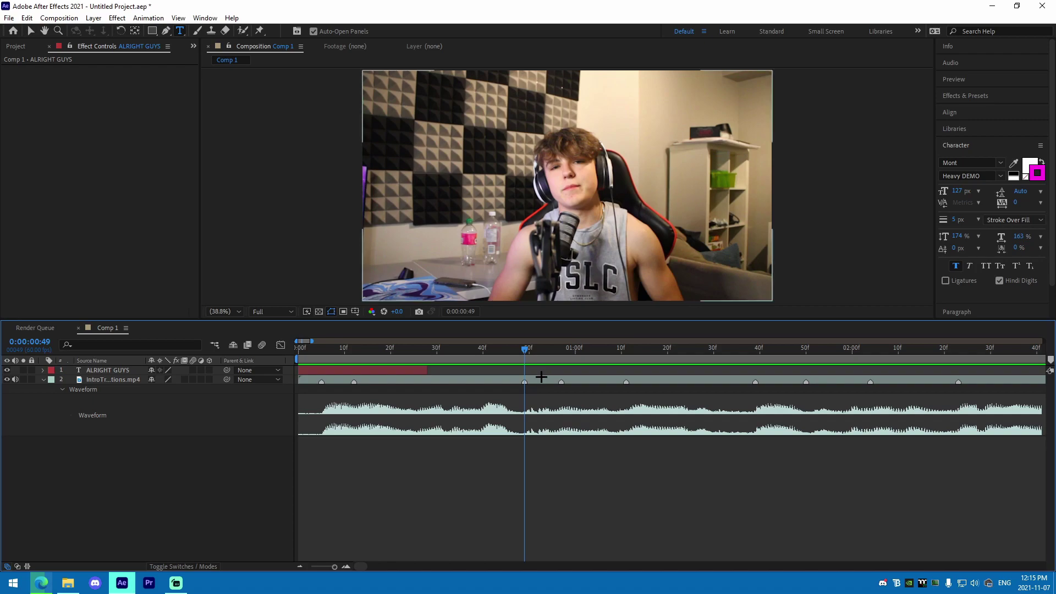
left_click(541, 376)
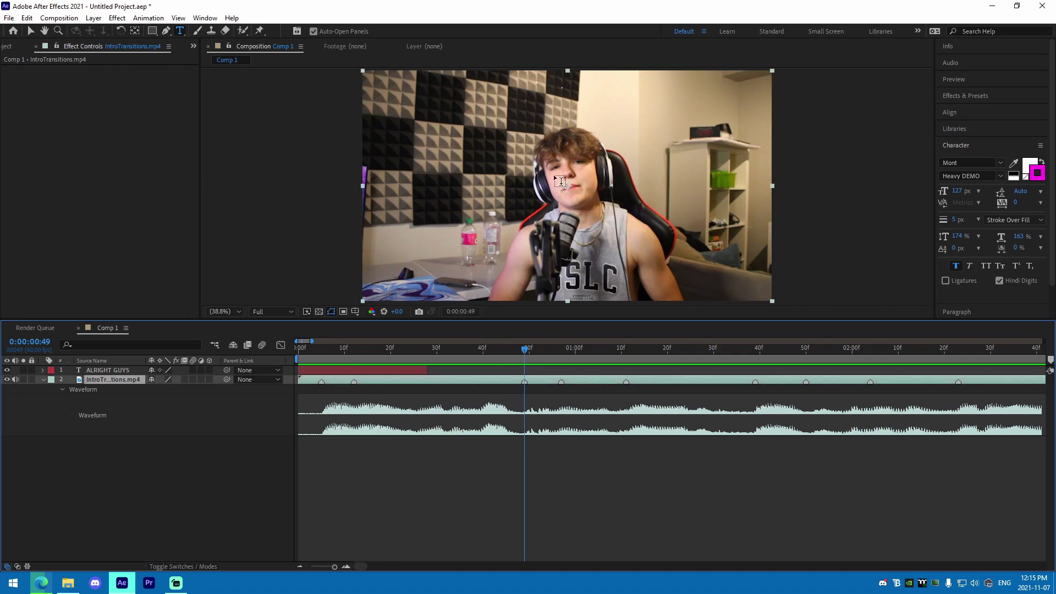
left_click(560, 181)
type("IT IS JOSH")
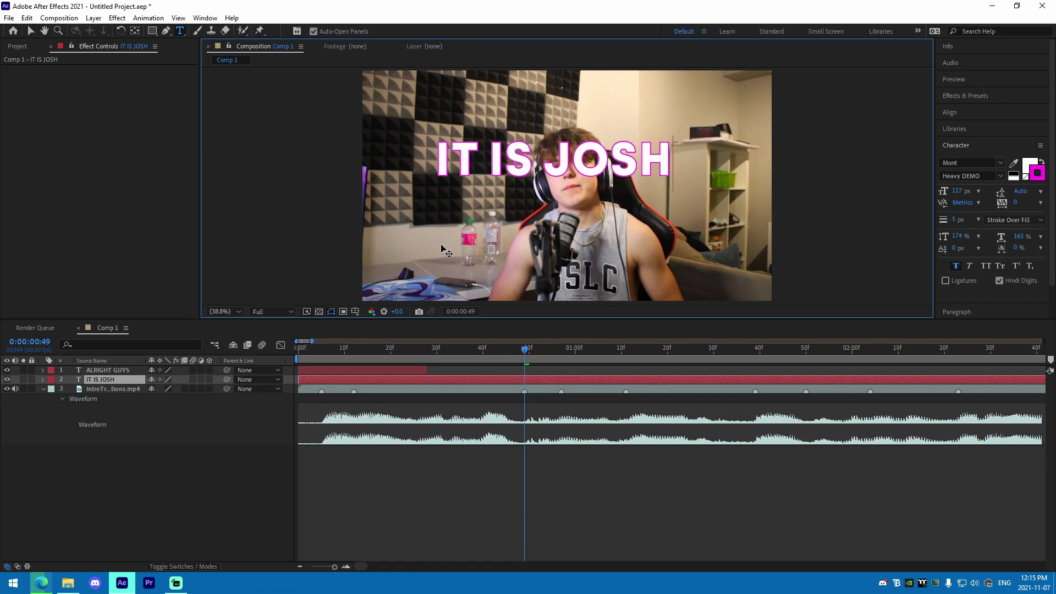
type("p")
key("ctrl+z")
left_click(570, 476)
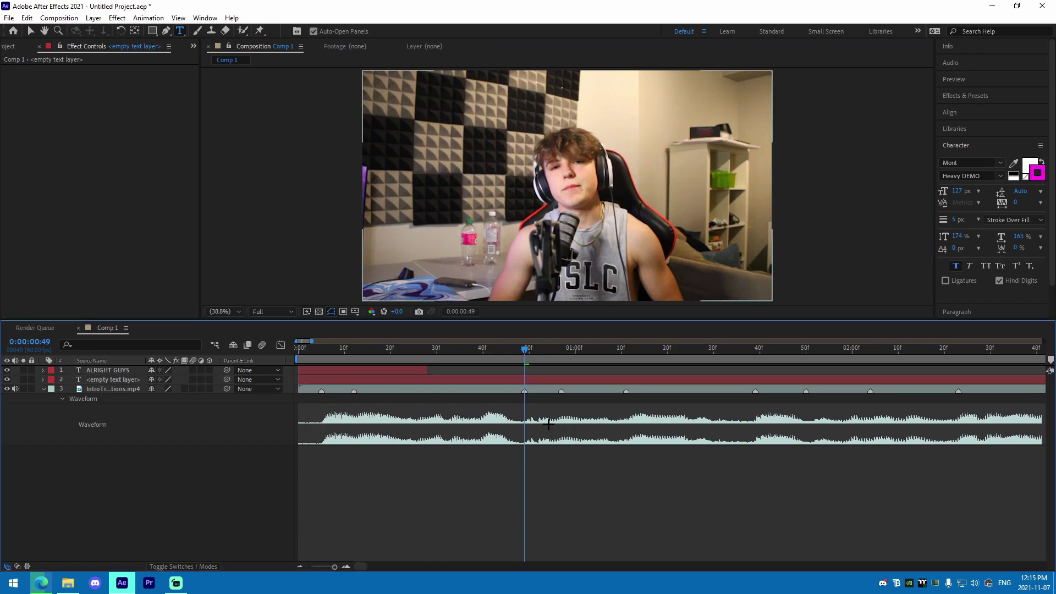
left_click(550, 381)
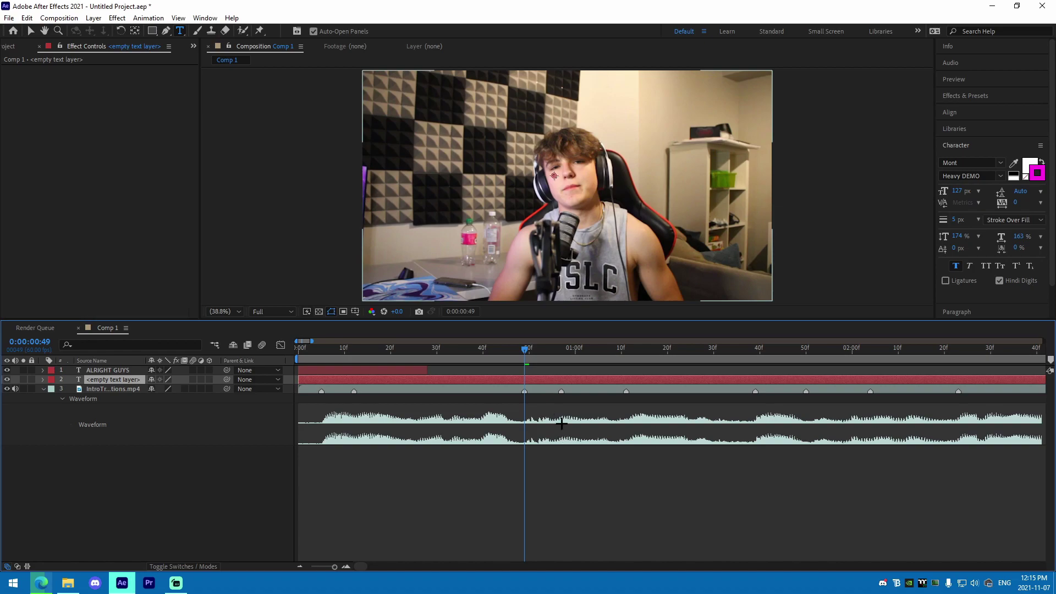
key("Delete")
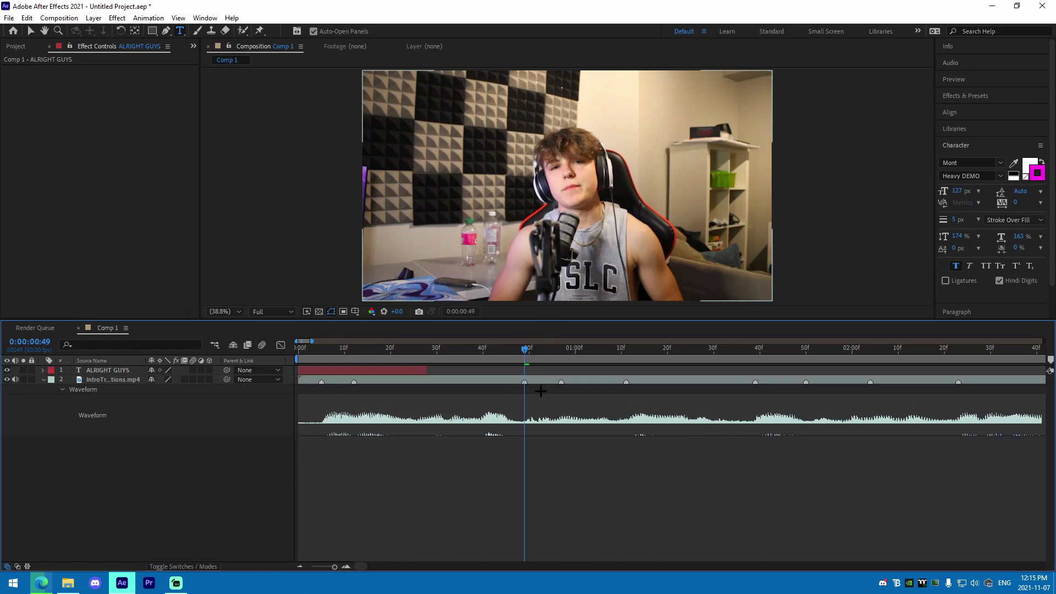
Step: Add a caption text layer over the speaker's chest at 0:00:00:49, reading "IT IS" followed by the speaker's first name
left_click(545, 248)
type("IT IS JOSHY")
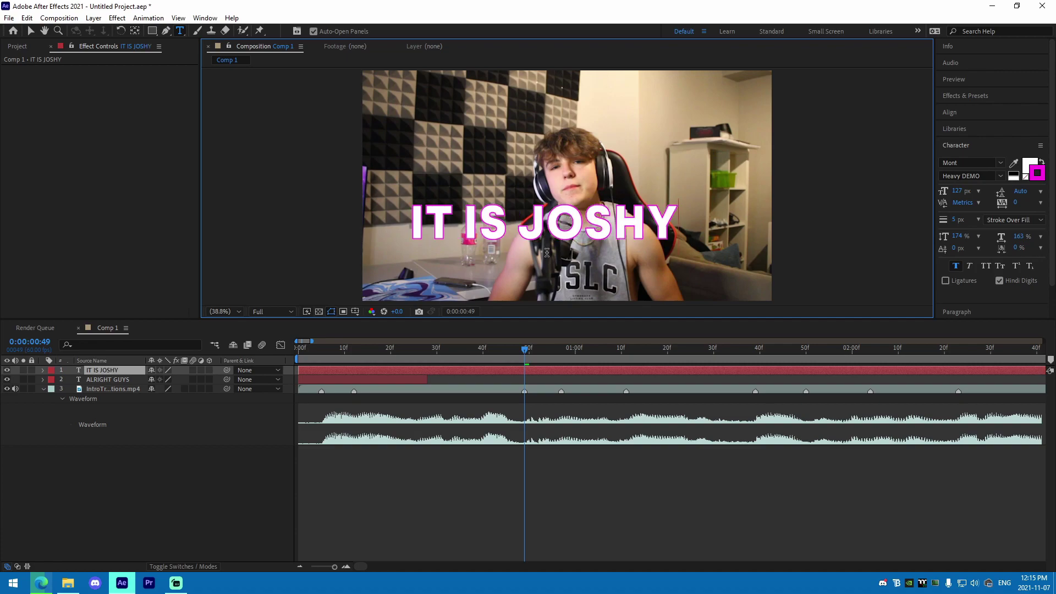
key("BackSpace")
Step: Lower the new caption to a Y position of 997.7 and play from about 0:00:00:28 to find its timing
left_click(541, 372)
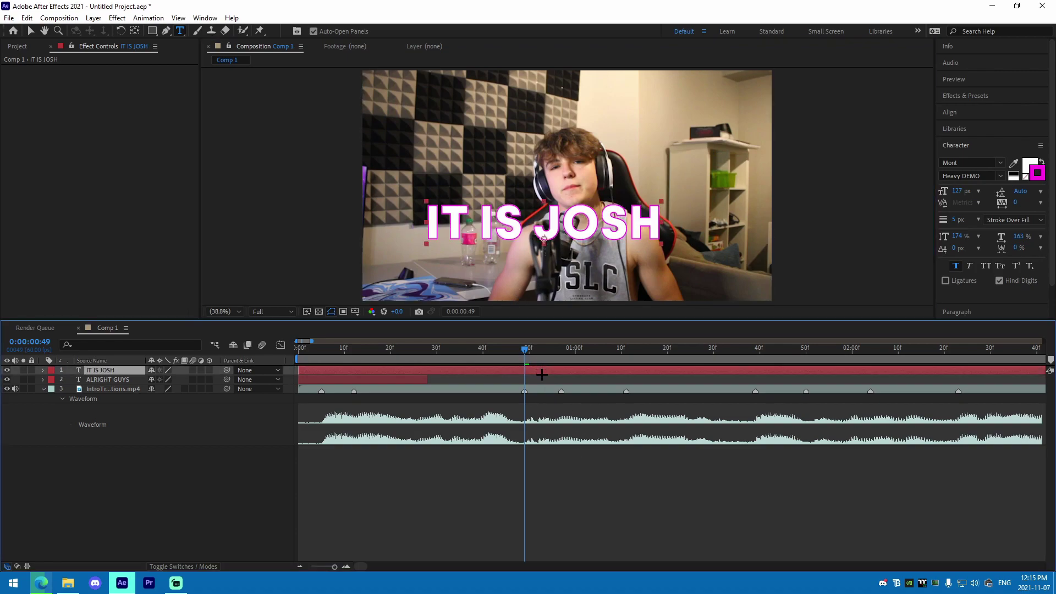
key("p")
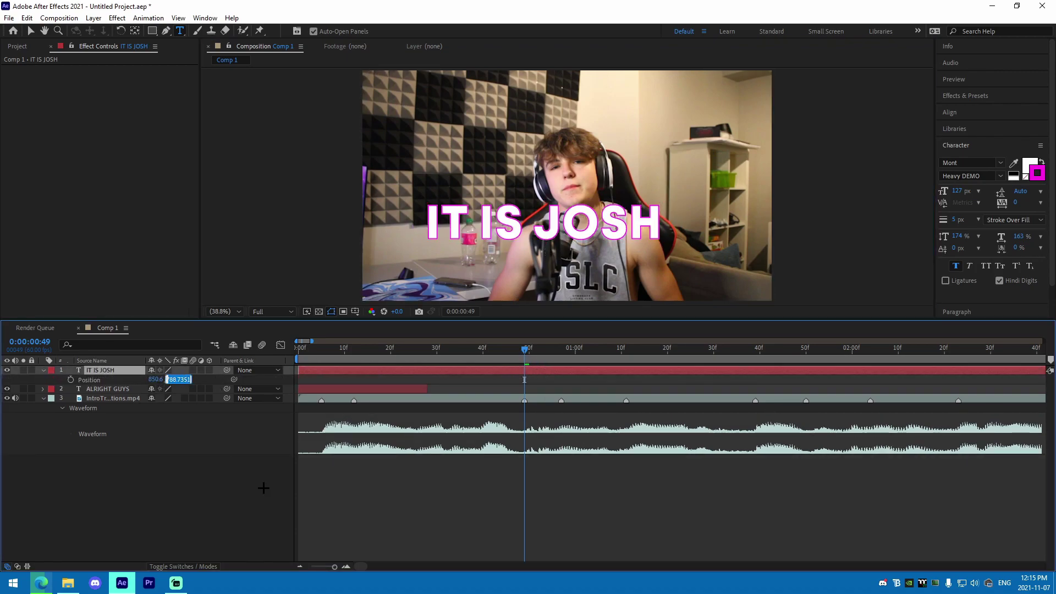
left_click(264, 487)
left_click_drag(174, 380, 535, 357)
left_click(428, 354)
key("space")
key("space")
key("space")
key("space")
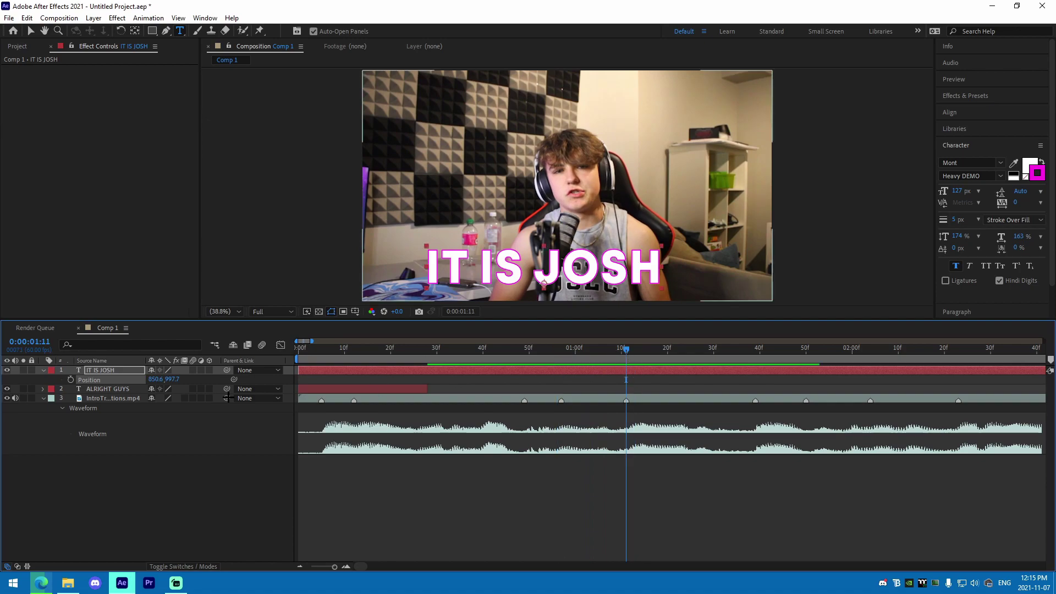
Step: Place the new caption at position 975.6, 1006.7 and add a position keyframe at 0:00:01:11
left_click_drag(175, 380, 226, 385)
left_click_drag(72, 388, 70, 379)
left_click(71, 379)
Step: Set the caption's Y position to 1334.7 at 0:00:00:49 so it starts below the frame, and preview the rise
left_click_drag(550, 366, 450, 365)
key("space")
left_click_drag(156, 384, 215, 421)
key("ctrl+z")
left_click_drag(172, 383, 472, 392)
key("space")
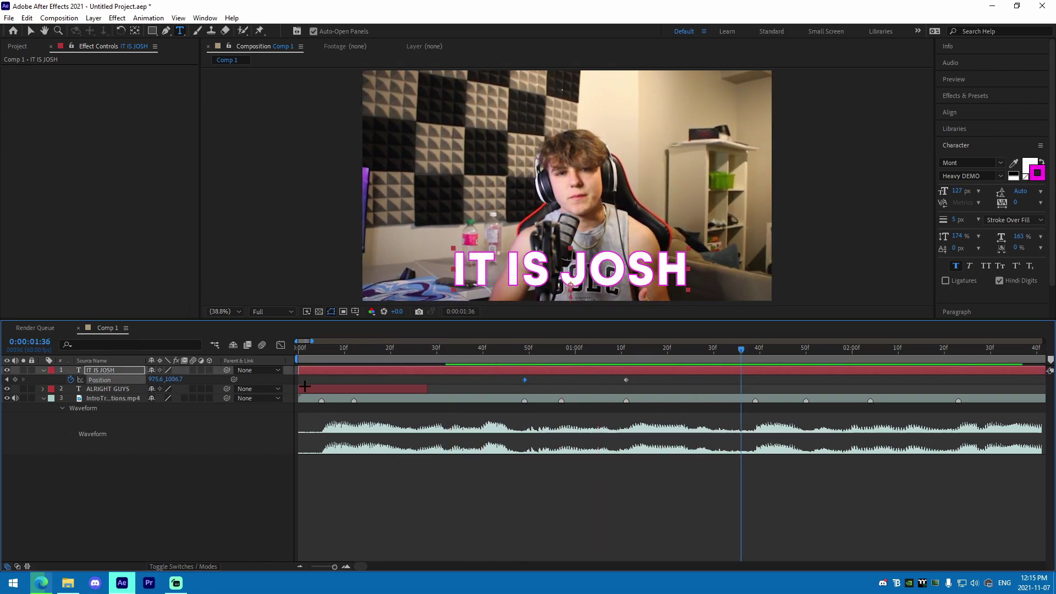
Step: Add a holding position keyframe at 0:00:01:27 and another at 0:00:01:39 with the caption's Y position at 1286.7
left_click(699, 351)
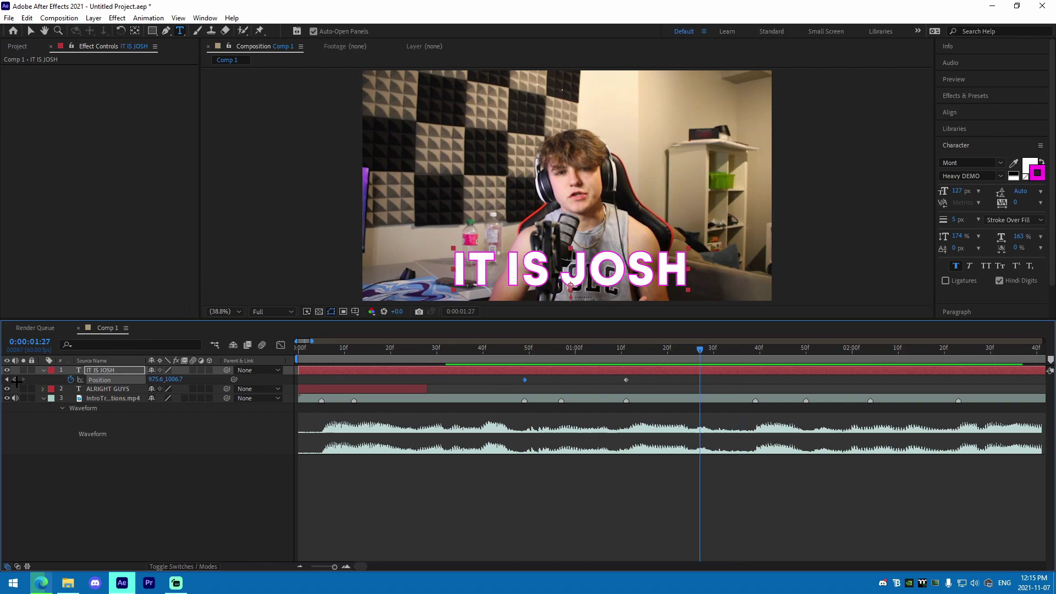
left_click_drag(700, 351, 754, 356)
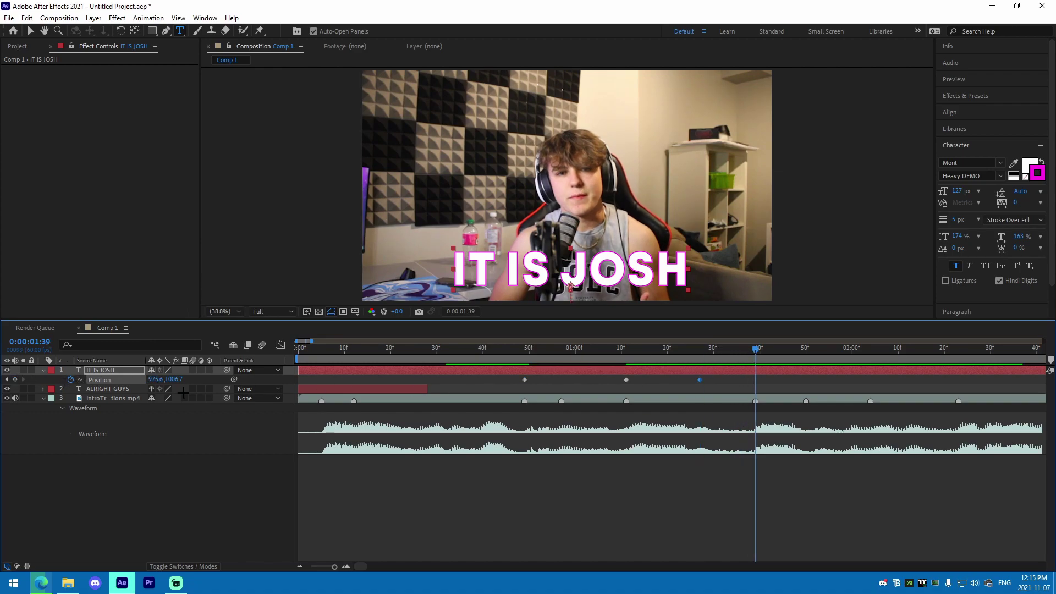
left_click_drag(177, 380, 304, 379)
Step: Ease all of the caption's position keyframes and separate the position dimensions in the graph editor
left_click_drag(485, 373, 847, 388)
left_click(280, 344)
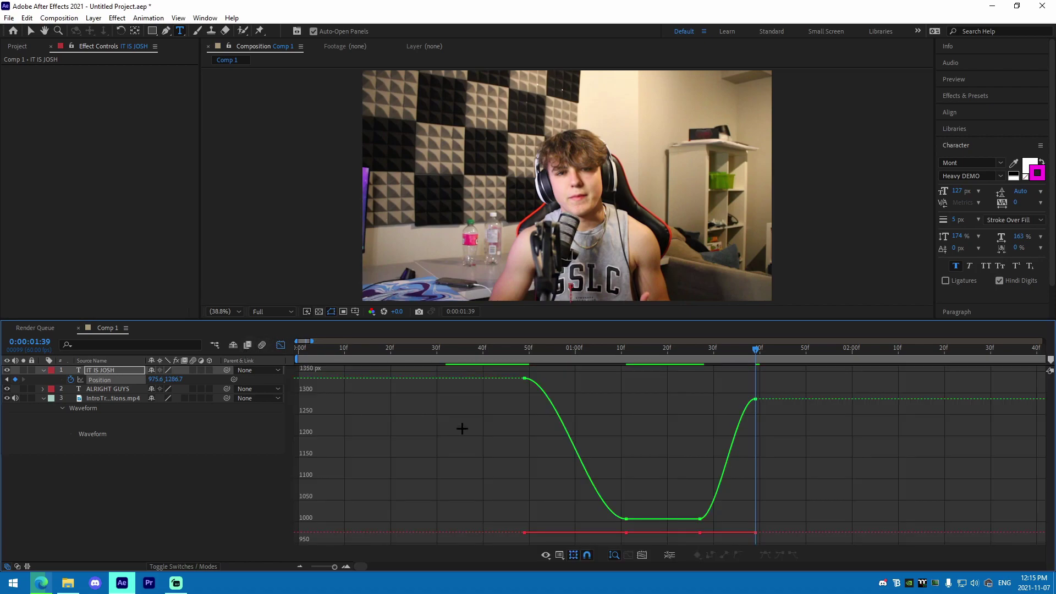
right_click(176, 379)
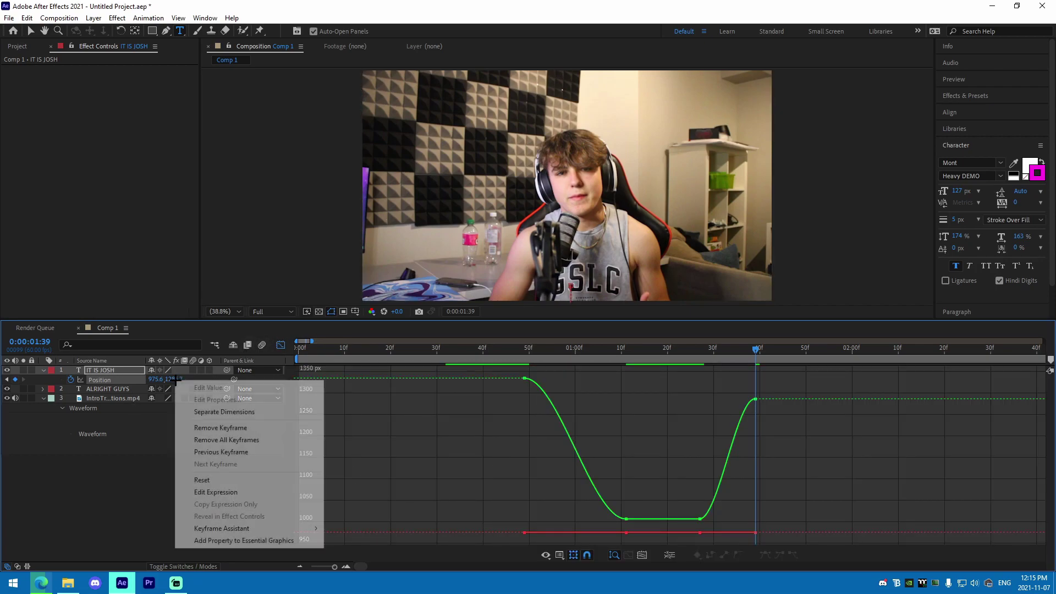
left_click(209, 412)
Step: Shape the Y Position curve into a smooth S between 0:00:00:49 and 0:00:01:11, and play back the entrance
left_click(525, 379)
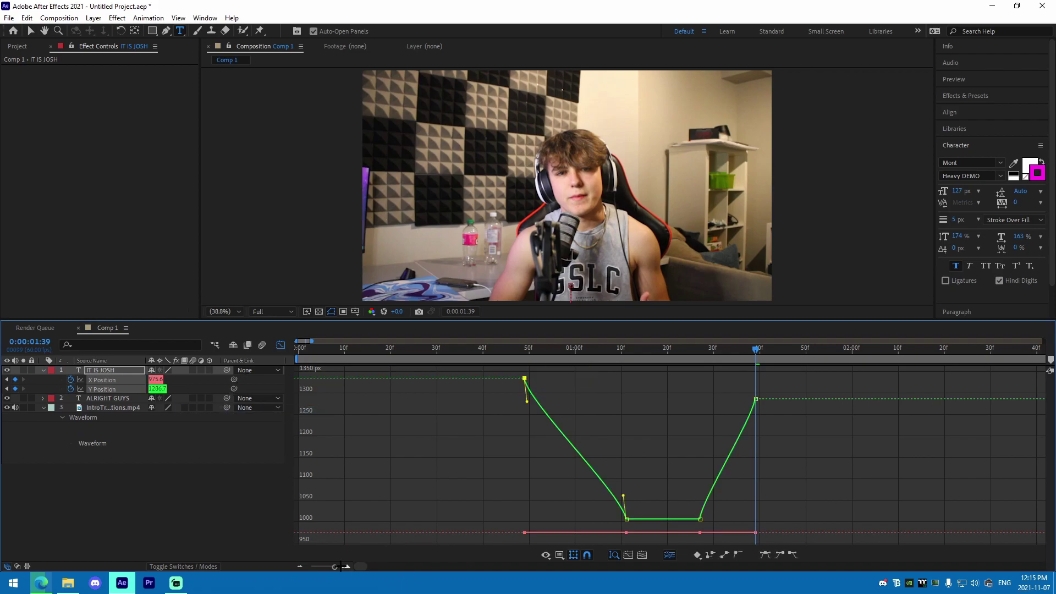
left_click(344, 566)
scroll(381, 489, "left", 5)
left_click_drag(683, 495, 400, 499)
scroll(577, 430, "left", 4)
scroll(521, 439, "right", 1)
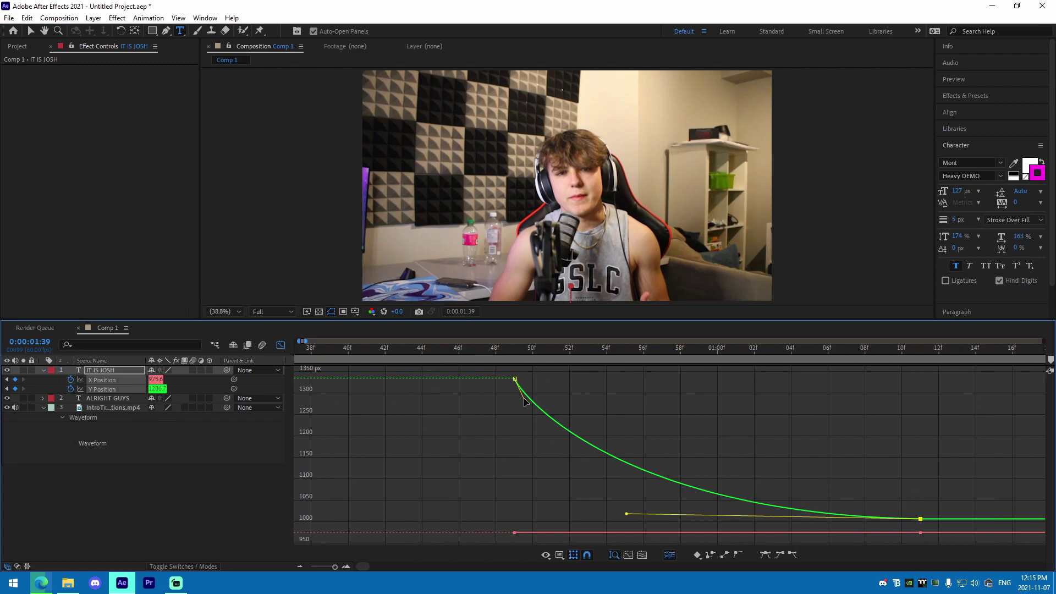
left_click_drag(525, 403, 758, 378)
left_click_drag(550, 359, 387, 359)
key("space")
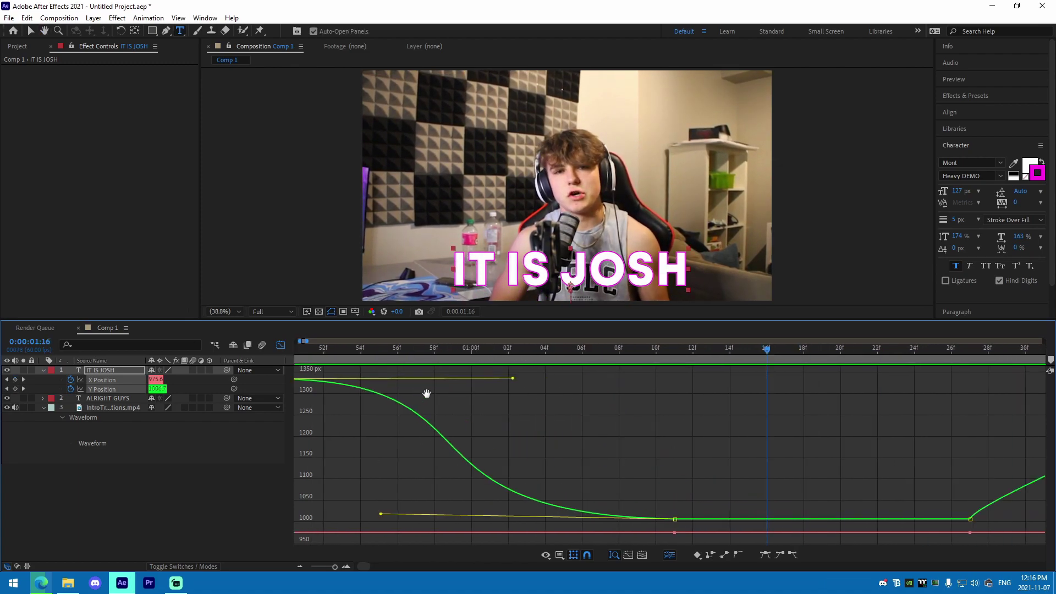
Step: Shape the Y Position exit curve with long level handles between 0:00:01:27 and 0:00:01:39, and play it back
left_click(524, 517)
left_click_drag(532, 495, 729, 517)
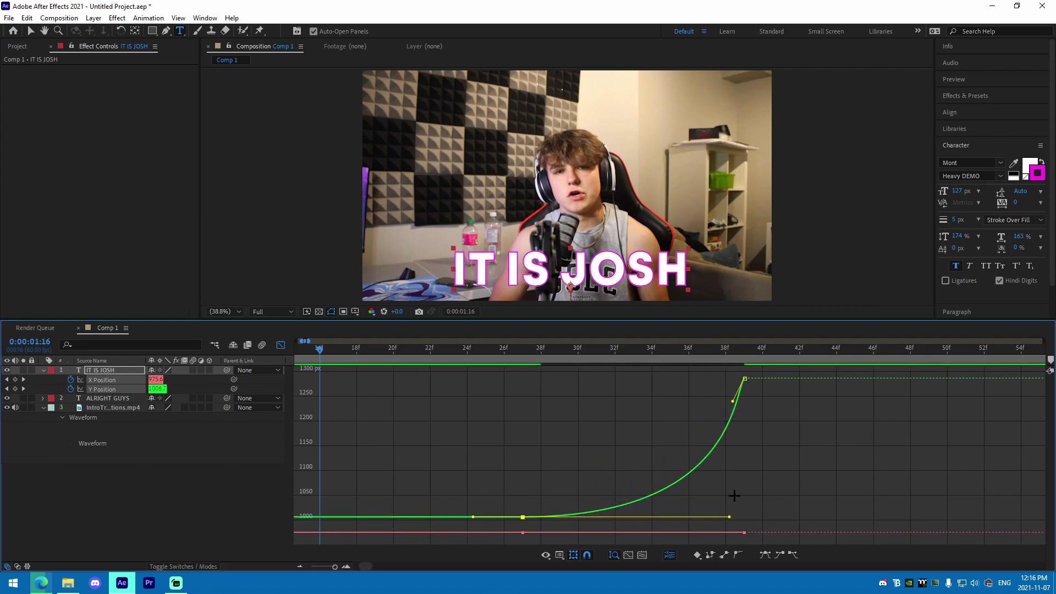
left_click_drag(734, 402, 673, 378)
left_click(355, 358)
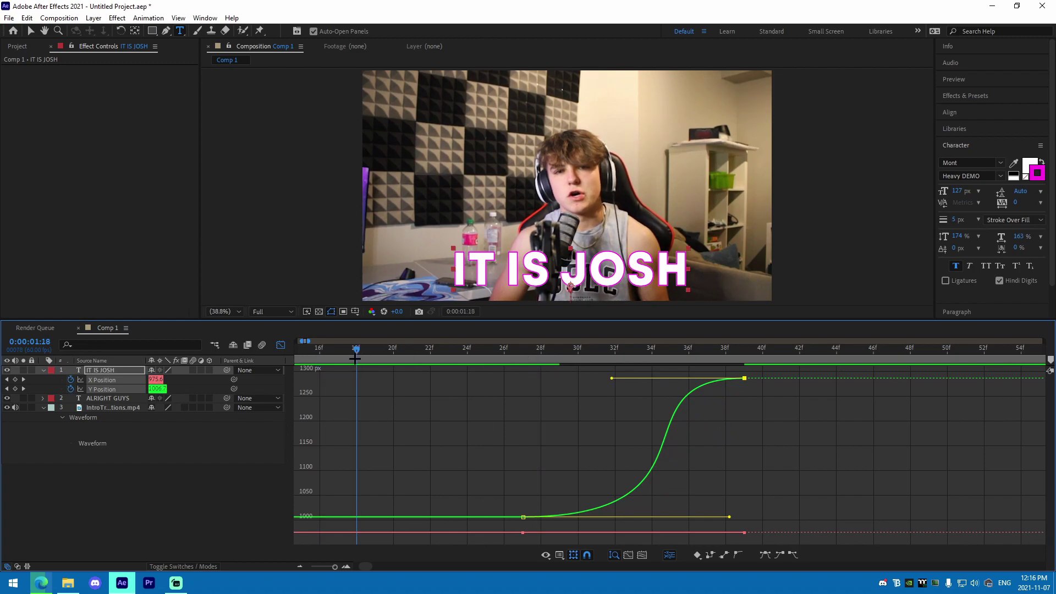
key("space")
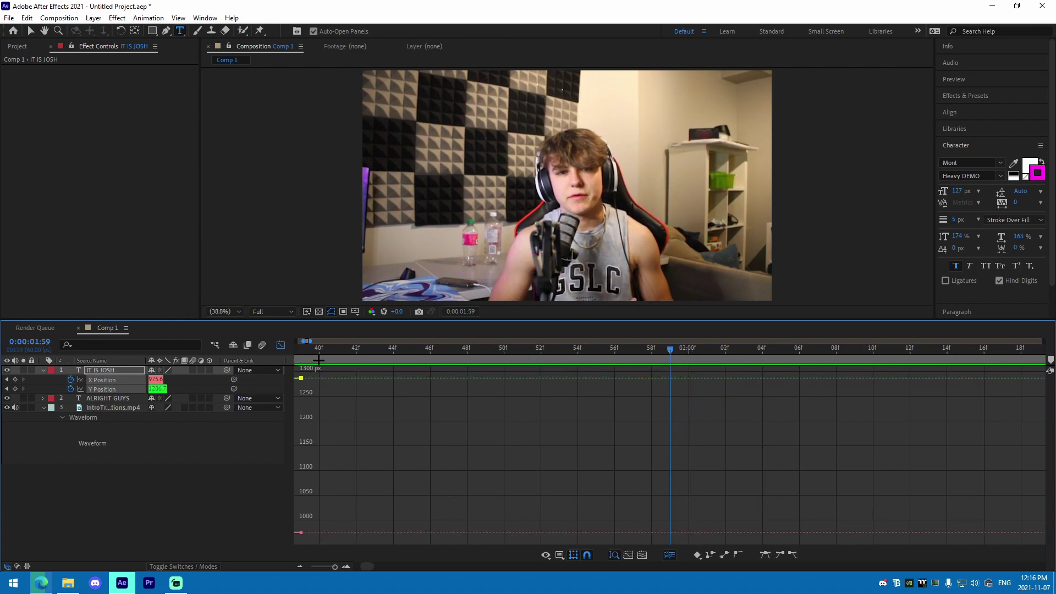
left_click(436, 351)
key("space")
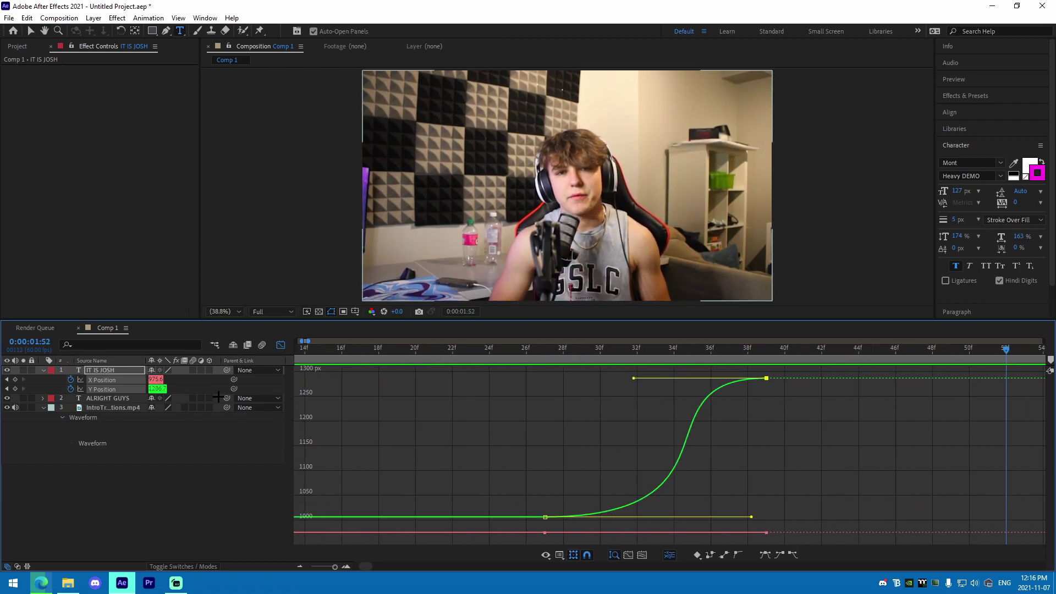
Step: Enable motion blur for the captions and shorten the handles of the Y Position exit curve, then preview the exit
left_click(191, 370)
left_click_drag(642, 375, 656, 379)
left_click_drag(752, 517, 683, 516)
left_click(378, 351)
key("space")
key("space")
Step: Leave the graph editor and play the composition from the start to review both captions against the speech
left_click(280, 345)
left_click(300, 566)
left_click(301, 566)
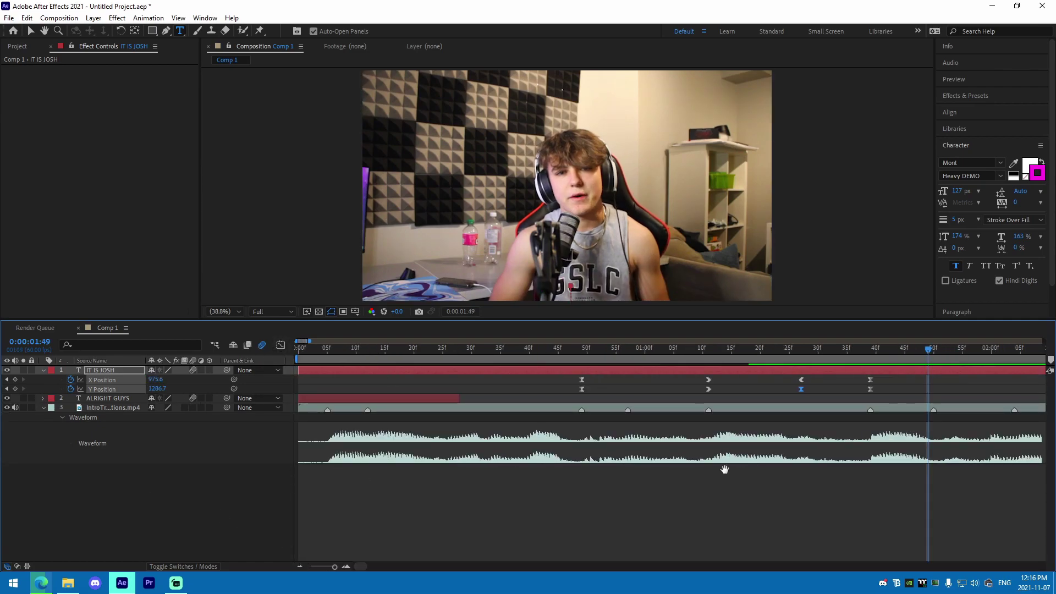
key("Home")
left_click(459, 509)
key("space")
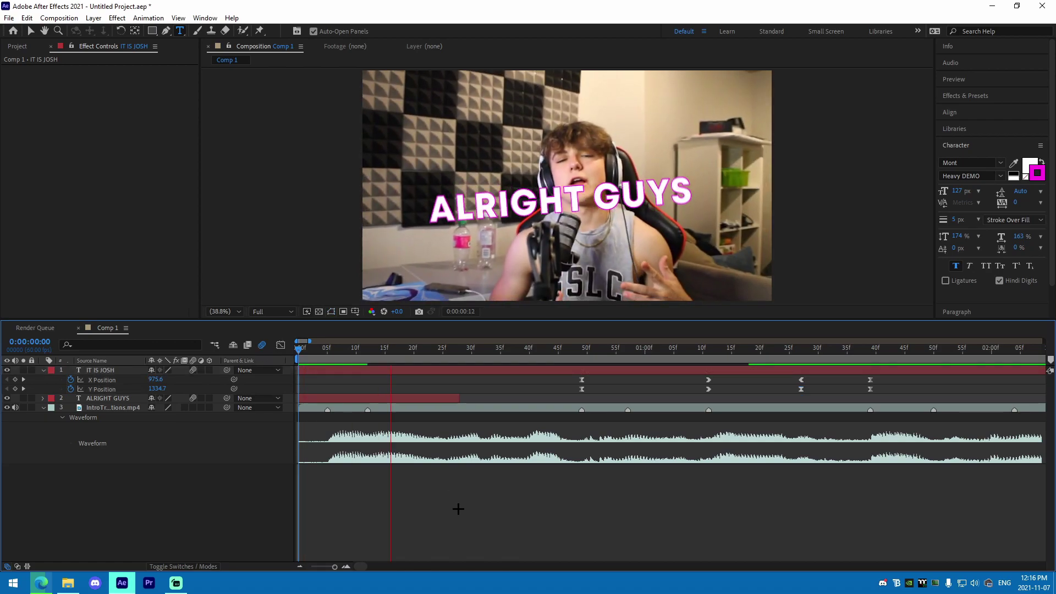
key("space")
key("space")
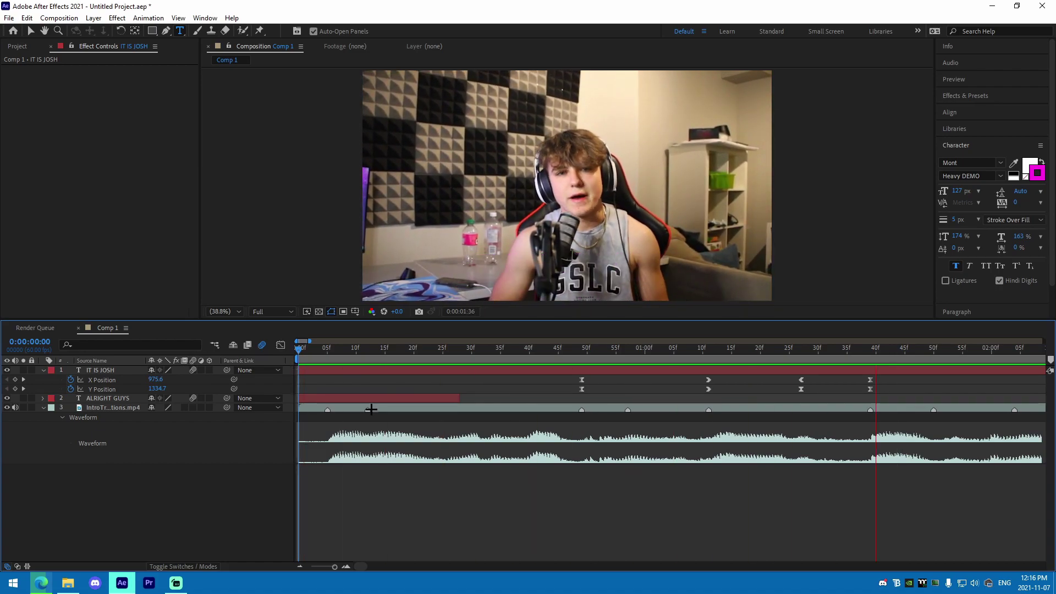
scroll(370, 408, "right", 5)
key("space")
left_click(303, 566)
left_click(301, 566)
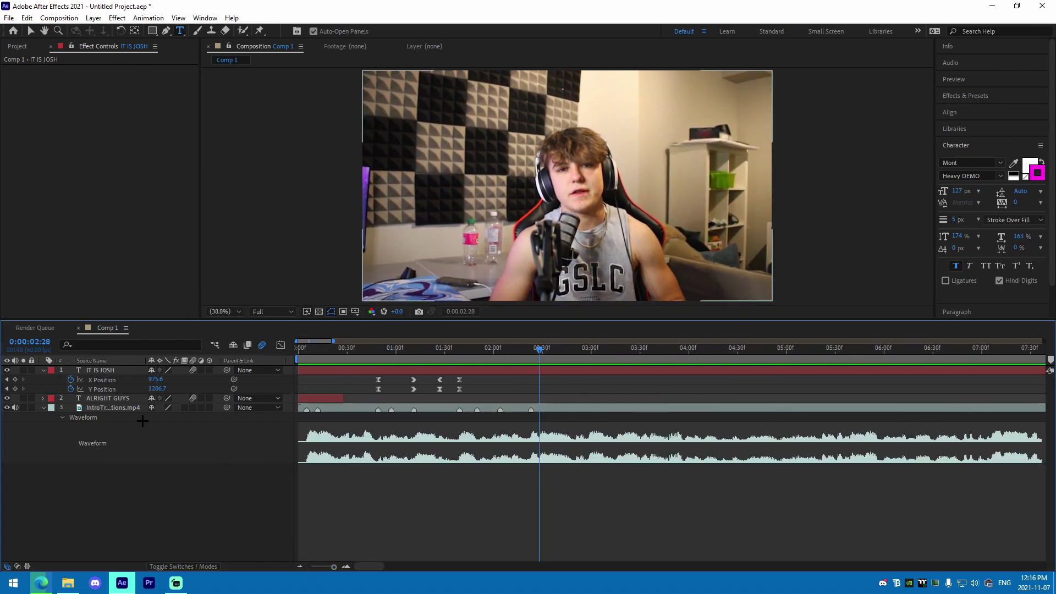
Step: Trim the speaker-name caption layer to start just before its first keyframe and end at 0:00:01:40, and play it back
left_click(41, 371)
left_click_drag(412, 353, 461, 358)
left_click(383, 372)
key("ctrl+shift+d")
left_click(358, 377)
key("Delete")
left_click(438, 370)
key("ctrl+shift+d")
key("Delete")
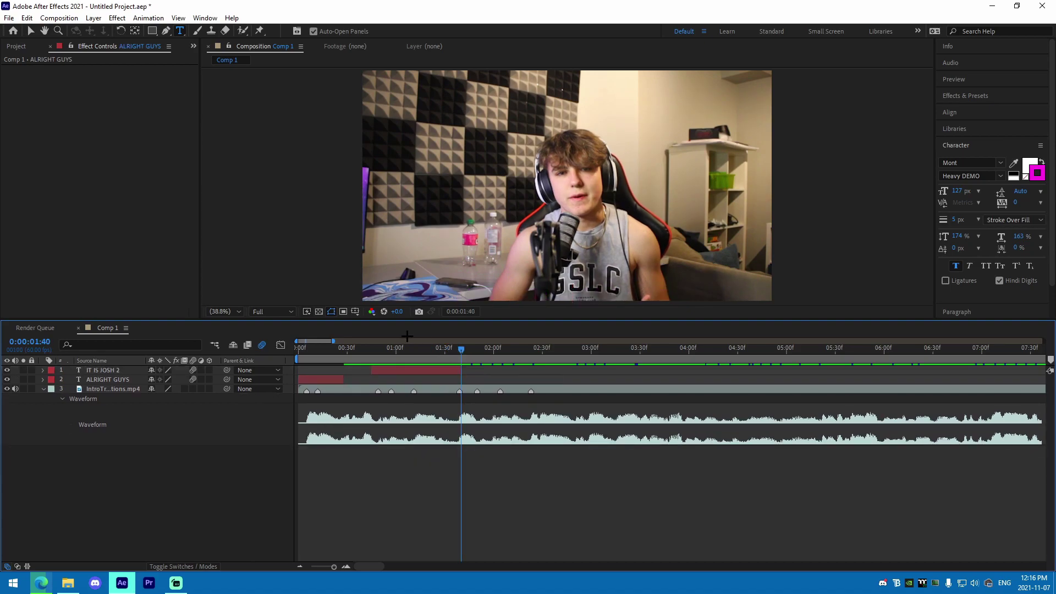
key("Home")
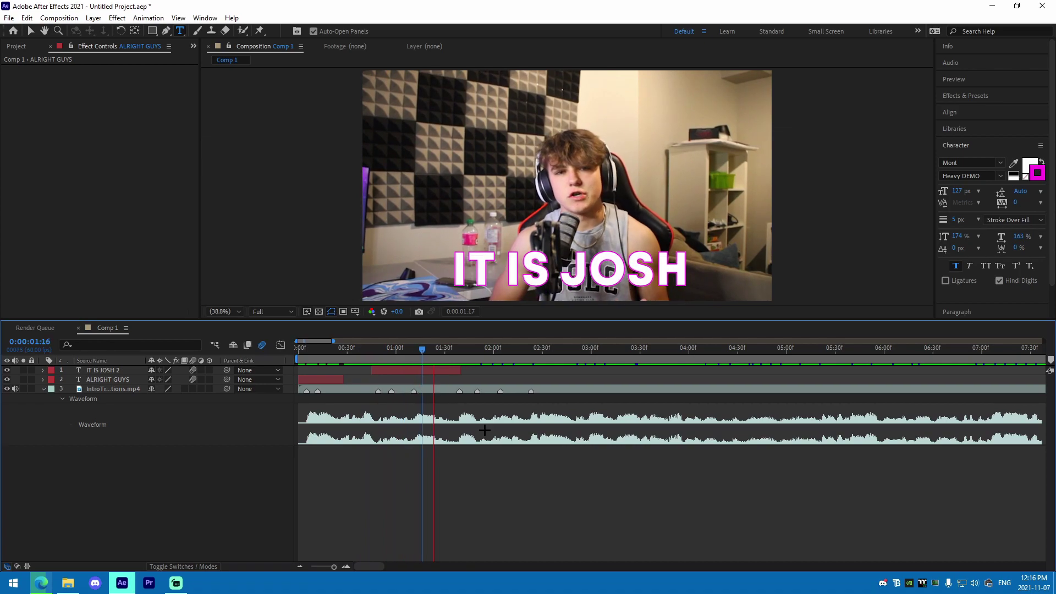
Step: Apply the S_Rays effect to the speaker-name caption layer with the playhead at 0:00:01:13
left_click(416, 358)
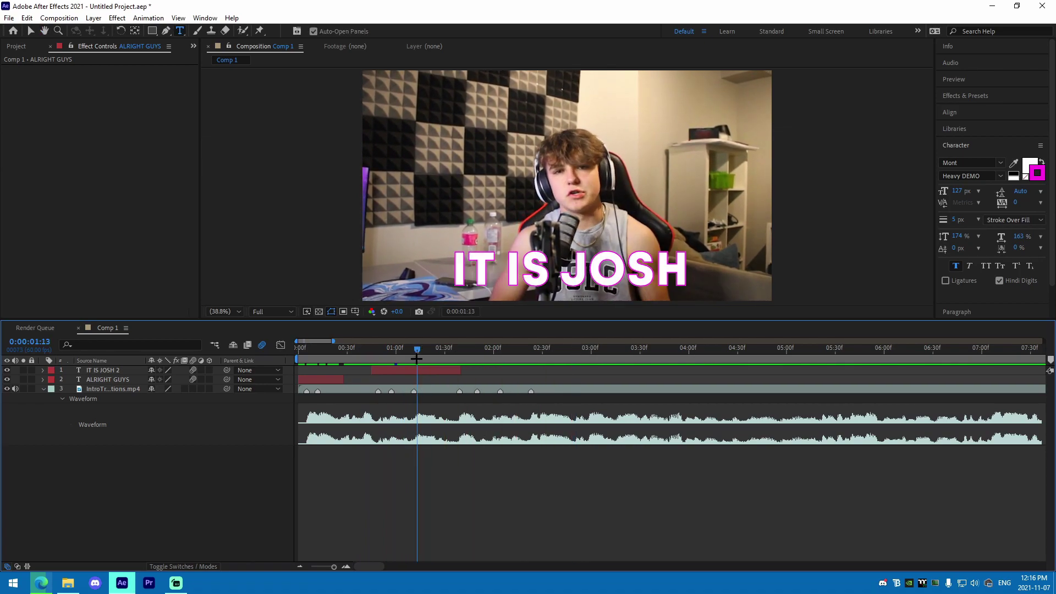
left_click(430, 368)
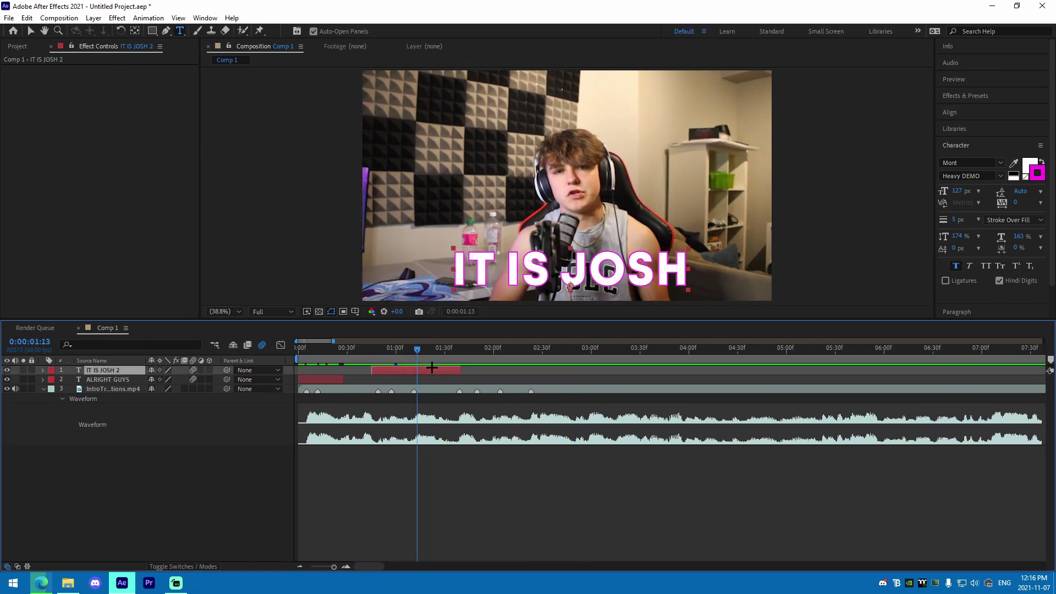
key("v")
key("ctrl+space")
type("rays")
scroll(413, 512, "down", 3)
left_click(370, 511)
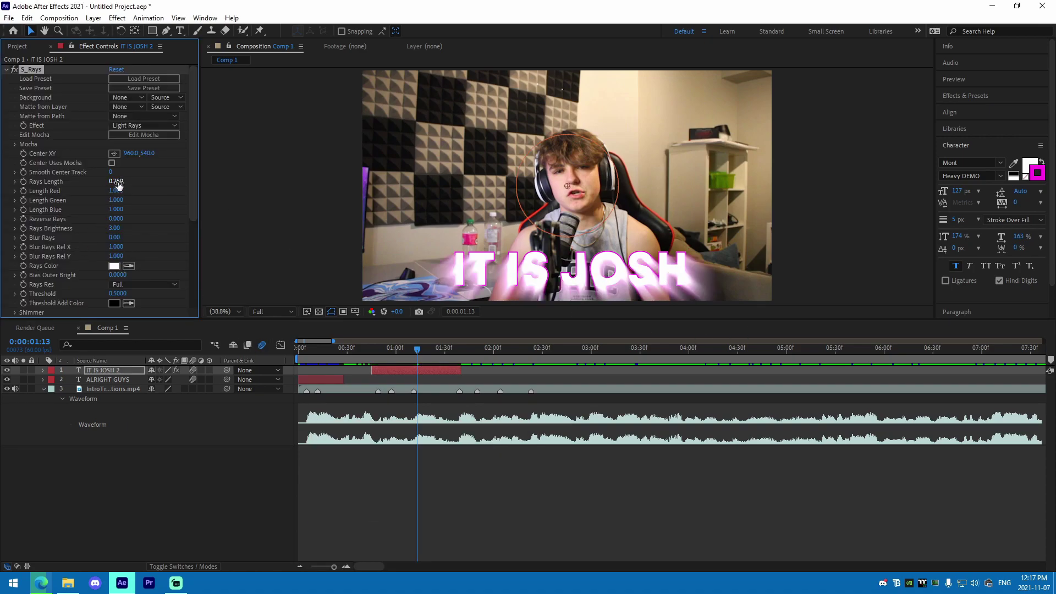
Step: Set the S_Rays Rays Length to 0.070 and Rays Brightness to 0.90
left_click_drag(119, 186, 109, 184)
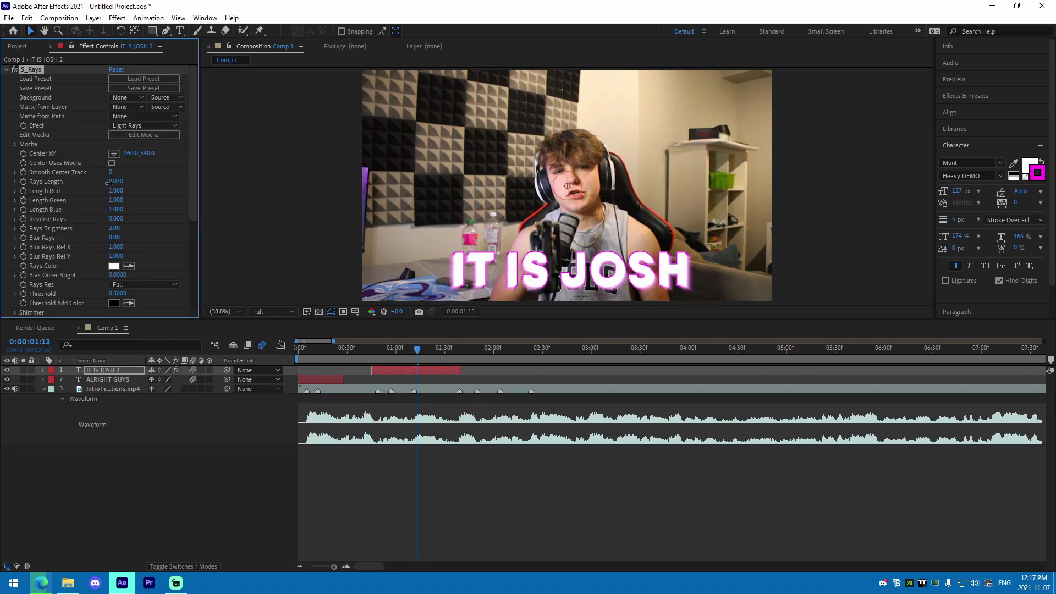
left_click_drag(112, 230, 107, 230)
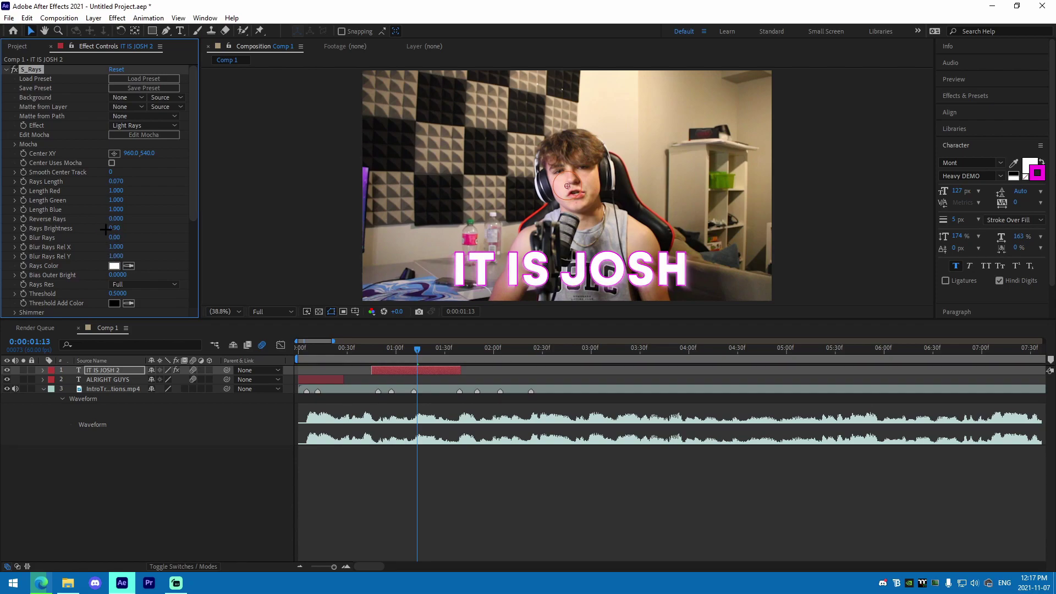
left_click(429, 521)
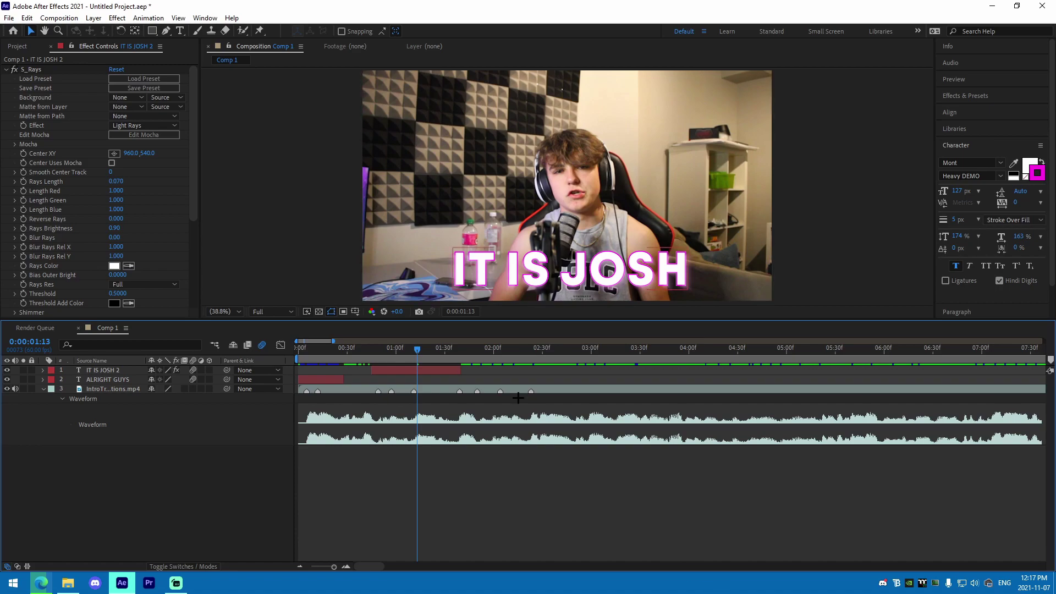
Step: Review the captions from the start of the composition, checking the rays on the speaker-name caption
left_click(399, 370)
key("Home")
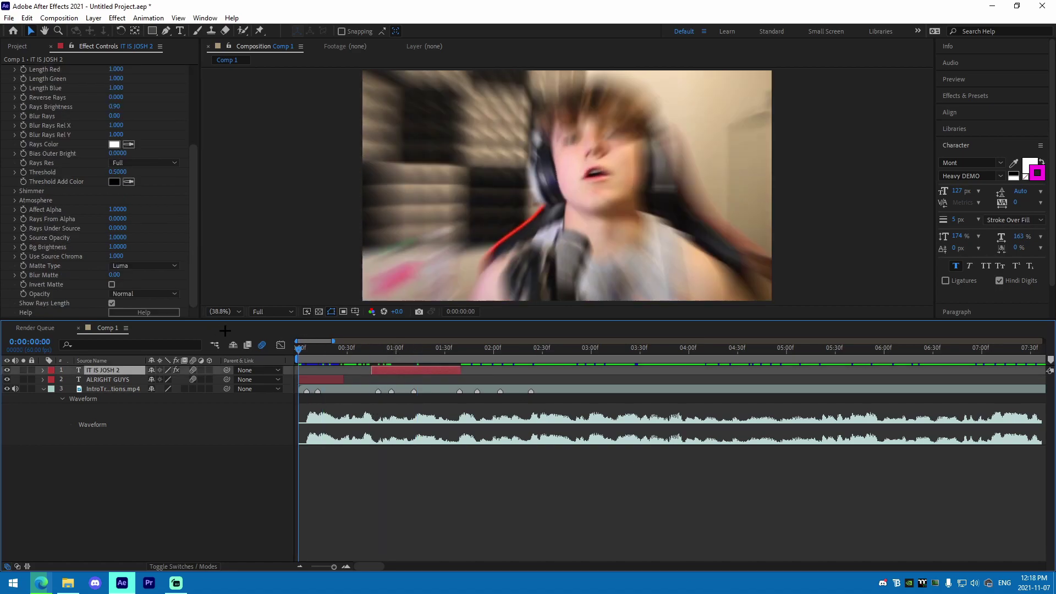
left_click_drag(298, 347, 339, 357)
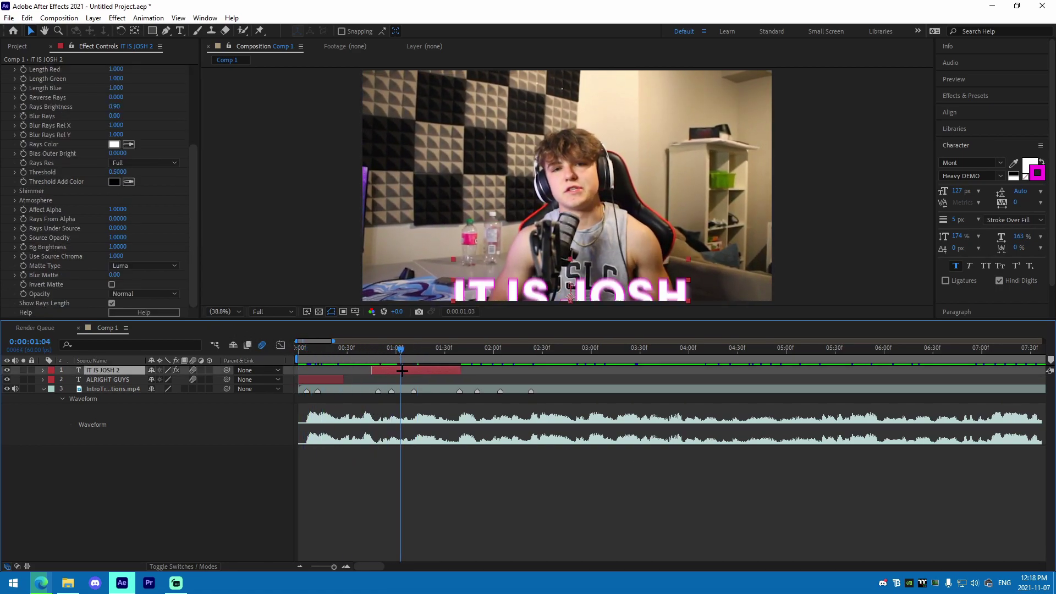
left_click_drag(365, 363, 285, 351)
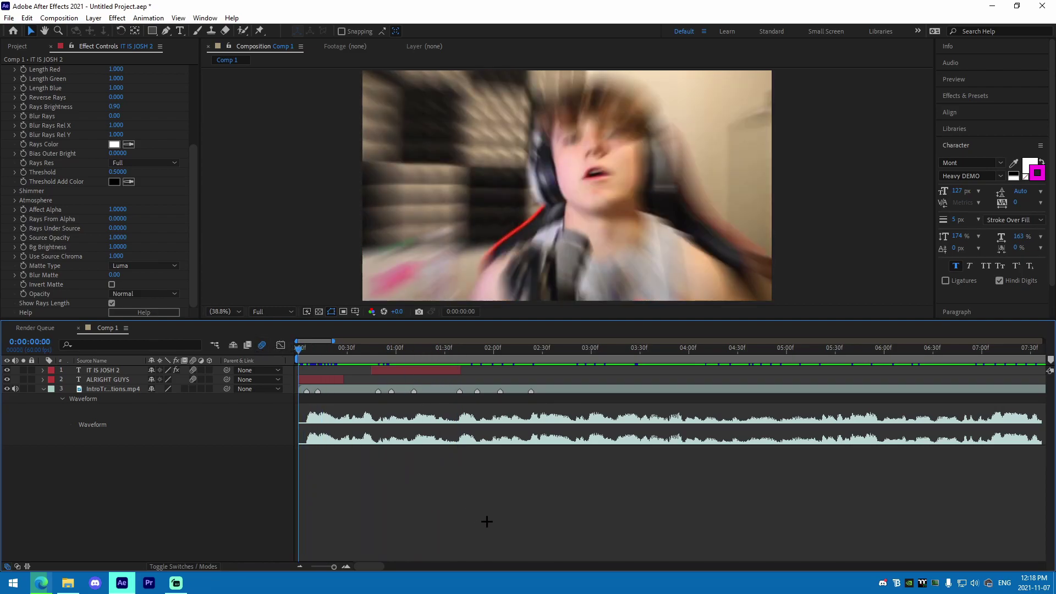